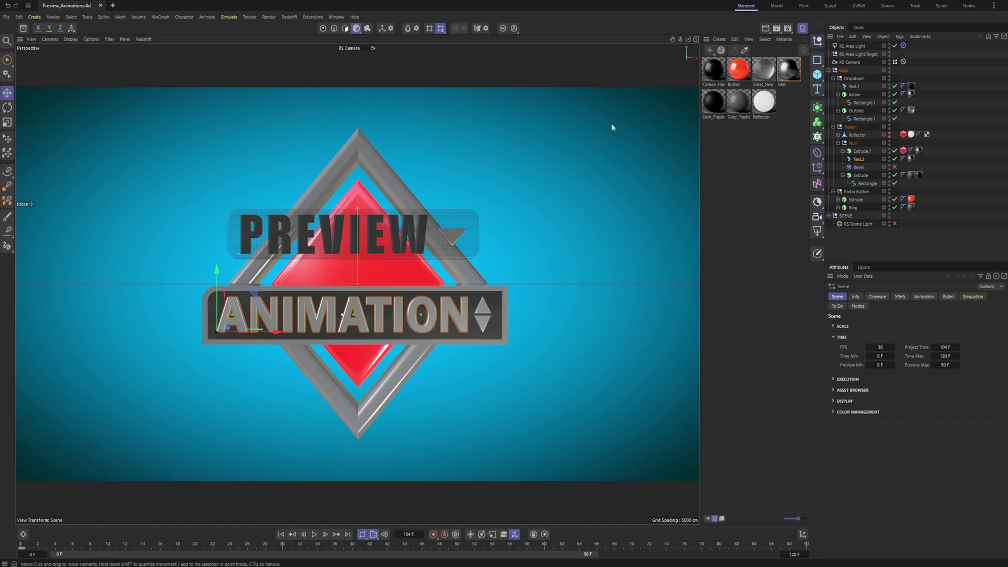
# Play the logo animation and pause it at frame 77, then bring up the render choices.
pyautogui.click(315, 534)
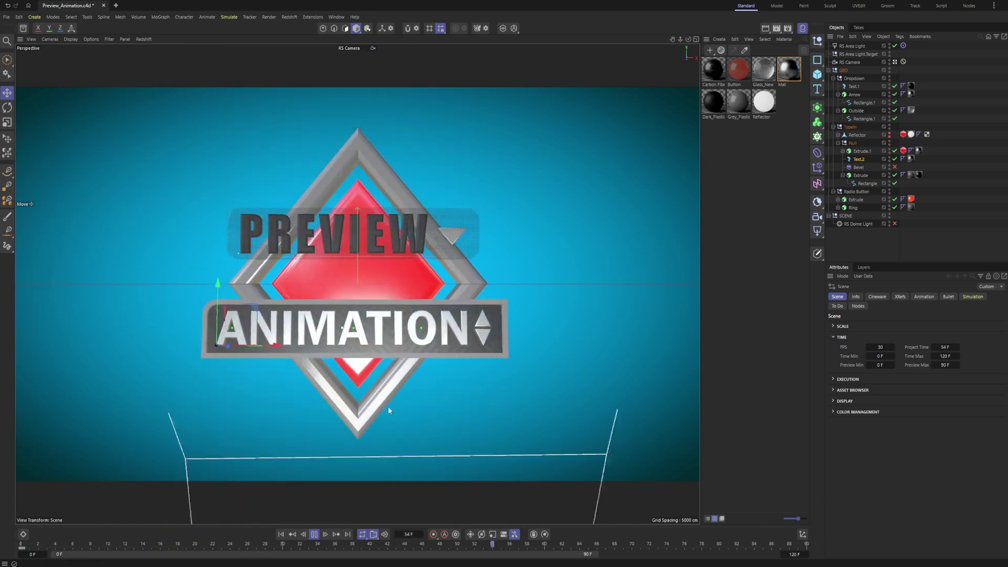
pyautogui.click(315, 534)
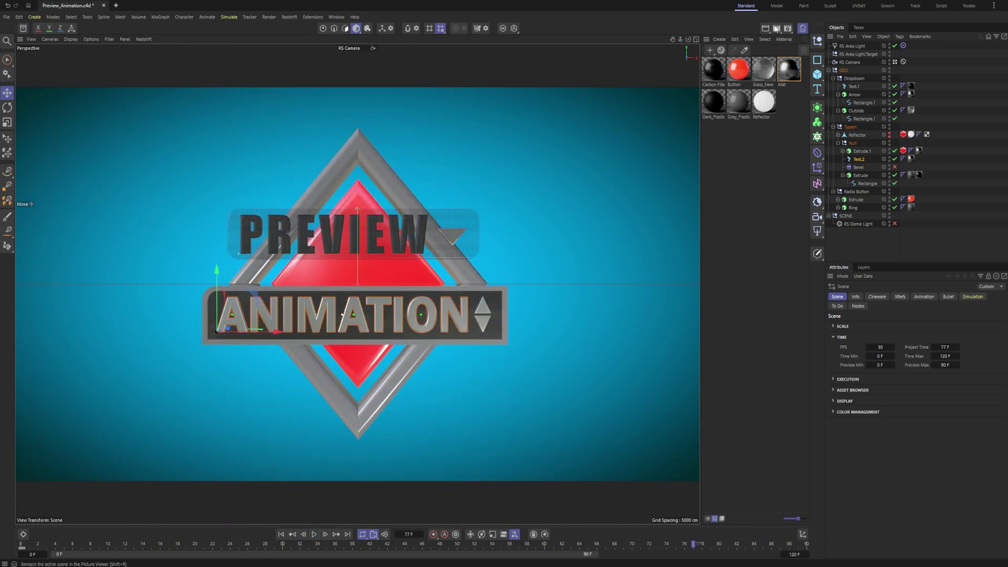
pyautogui.click(776, 28)
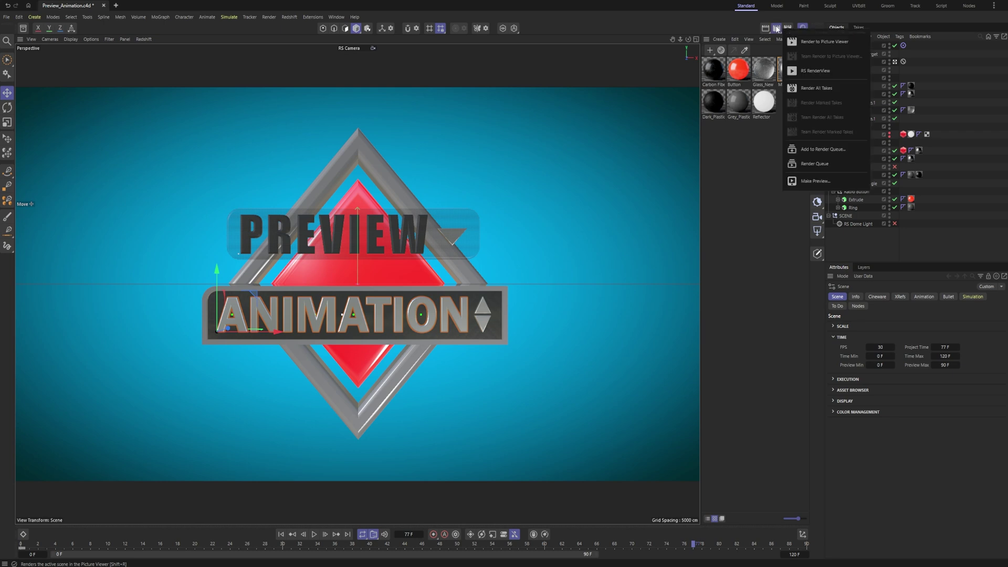
# Open Make Preview, keep Viewport Renderer mode, and set the range to Custom Frames.
pyautogui.click(815, 182)
pyautogui.moveTo(770, 117); pyautogui.dragTo(561, 81)
pyautogui.click(563, 102)
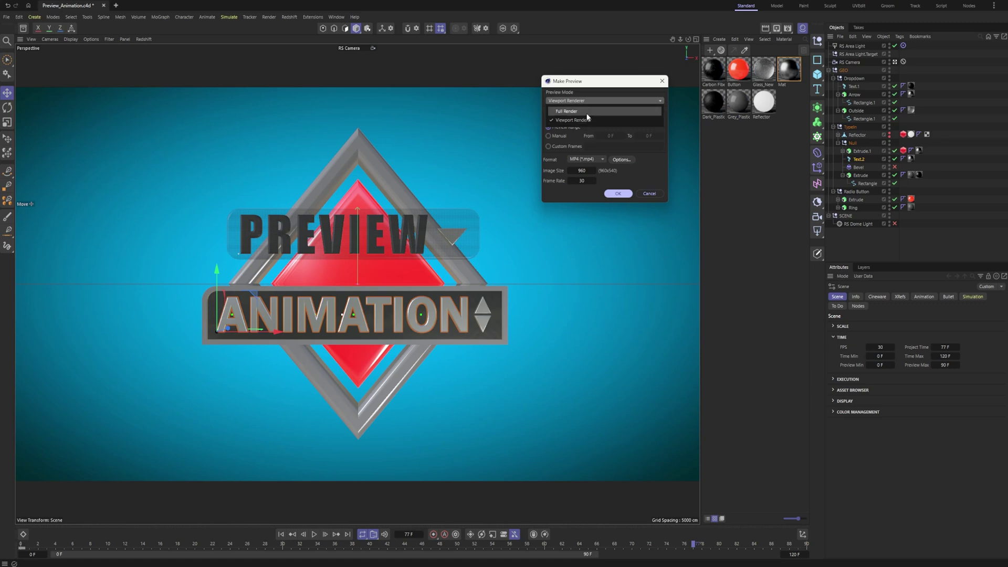
pyautogui.click(585, 84)
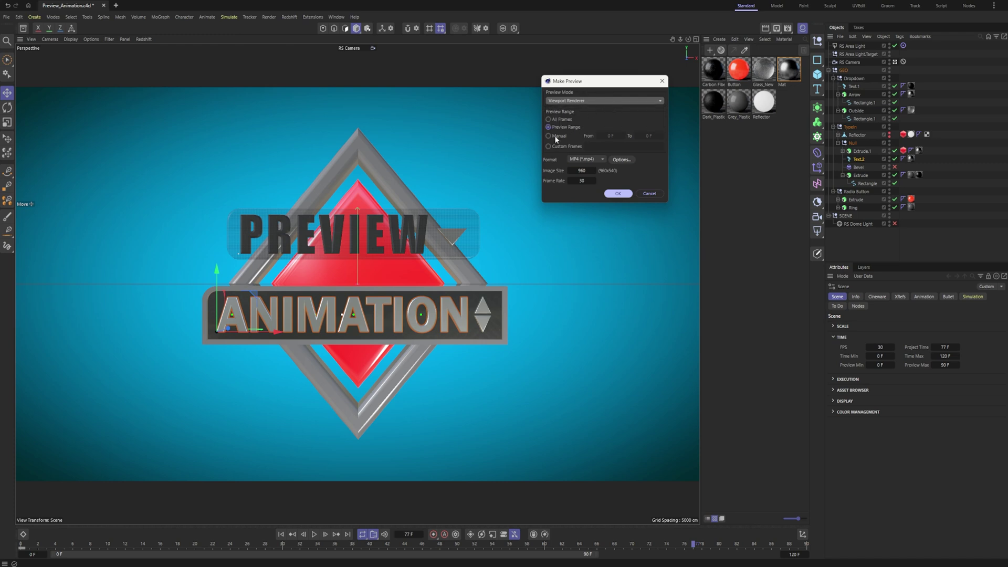
pyautogui.click(558, 120)
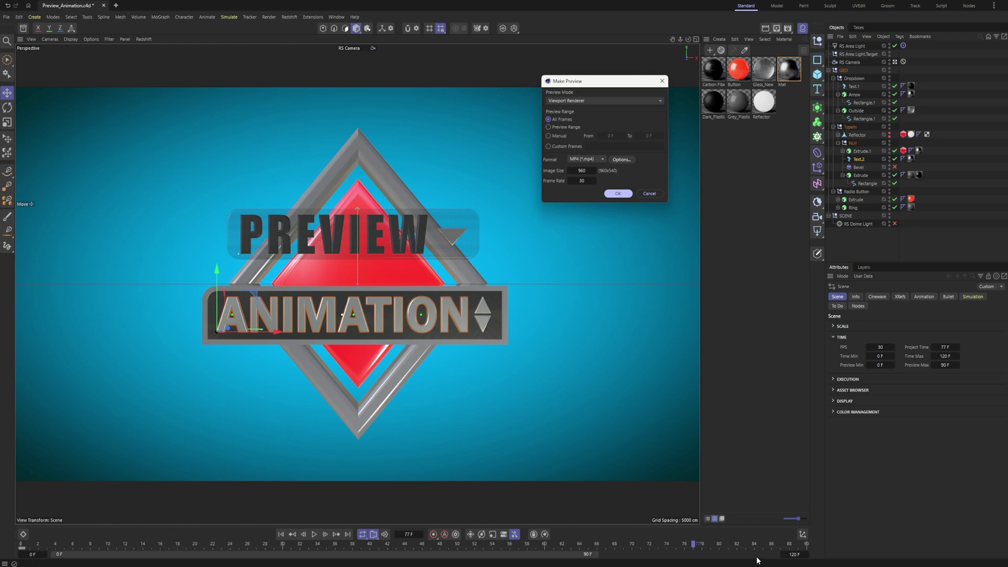
pyautogui.click(566, 126)
pyautogui.click(552, 137)
pyautogui.click(575, 146)
# Keep MP4 format with the Custom encoding preset and confirm the encoding options.
pyautogui.click(594, 159)
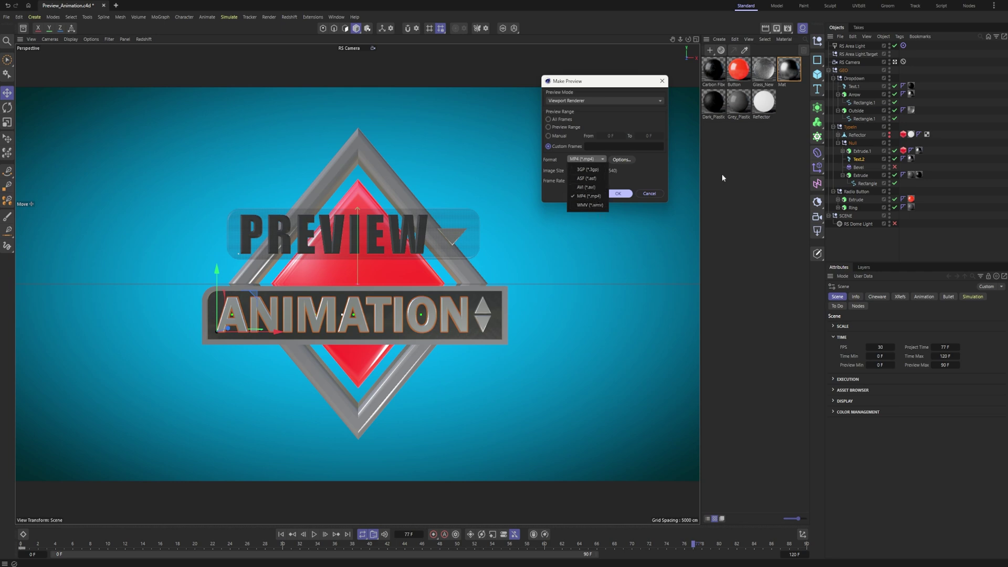
pyautogui.click(592, 197)
pyautogui.click(622, 160)
pyautogui.click(617, 135)
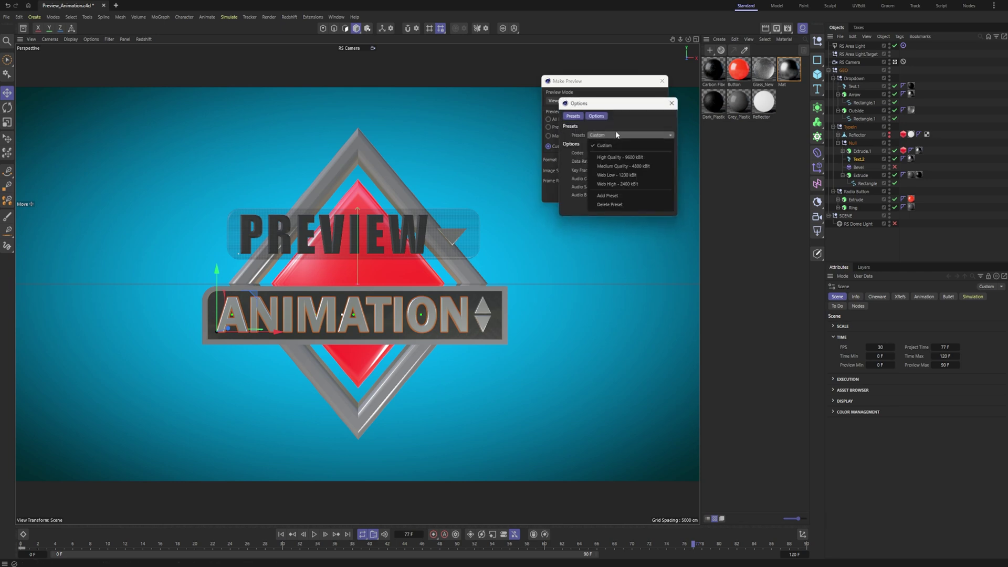
pyautogui.click(670, 104)
pyautogui.click(671, 104)
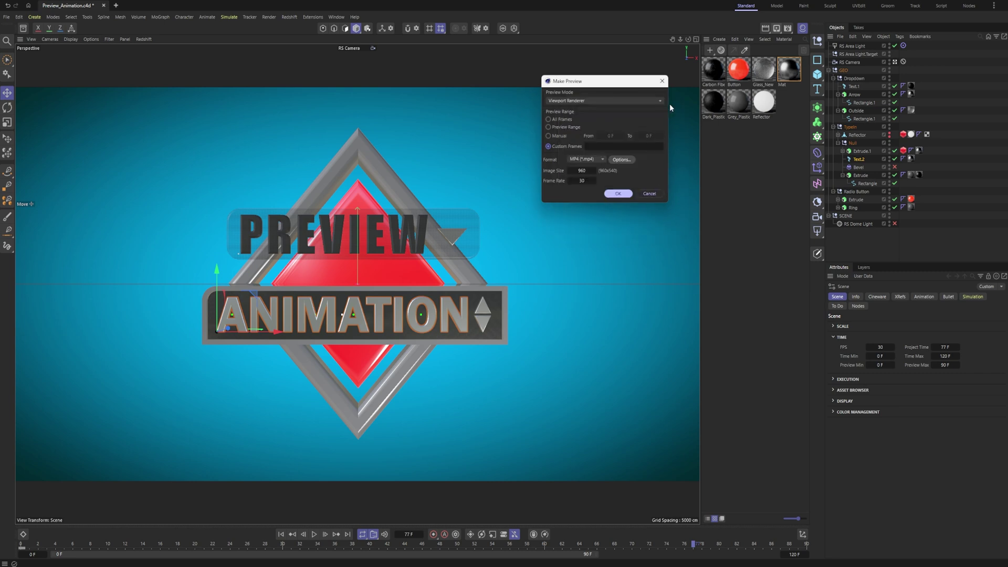
pyautogui.click(618, 160)
pyautogui.click(629, 206)
pyautogui.press('Tab')
# Close Make Preview and set the render output height to 1280 for a square frame.
pyautogui.click(649, 193)
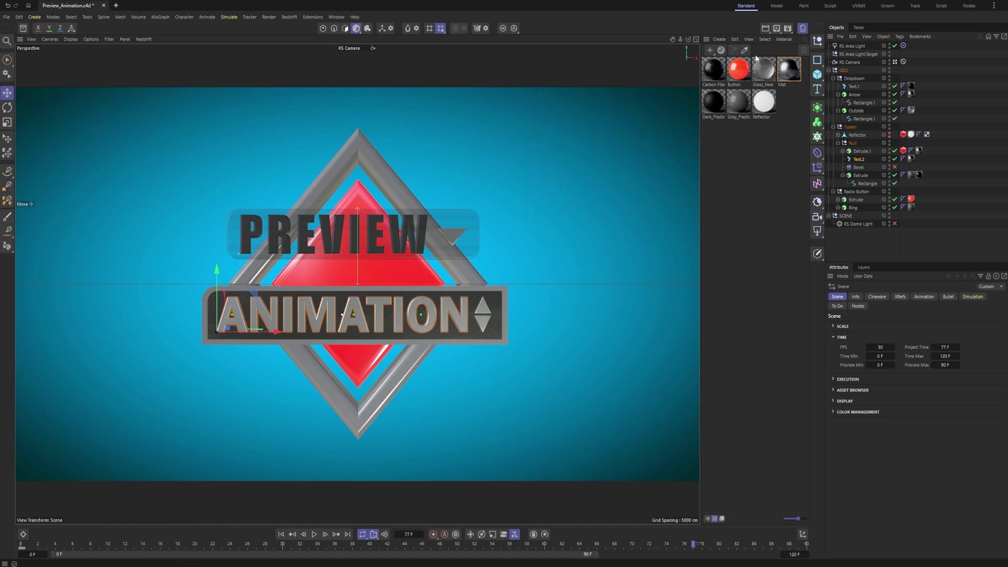
pyautogui.click(787, 28)
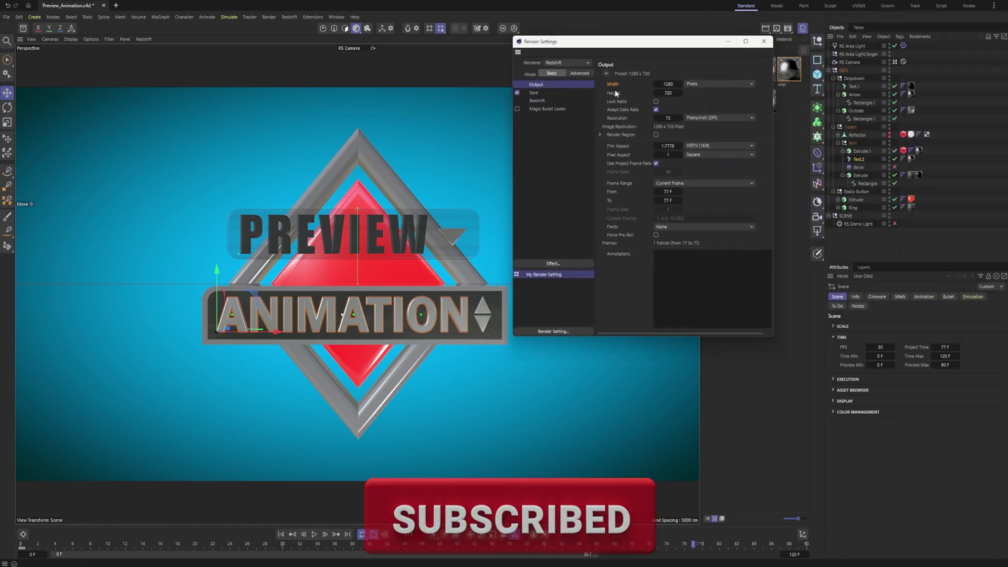
pyautogui.click(666, 93)
pyautogui.write('1280')
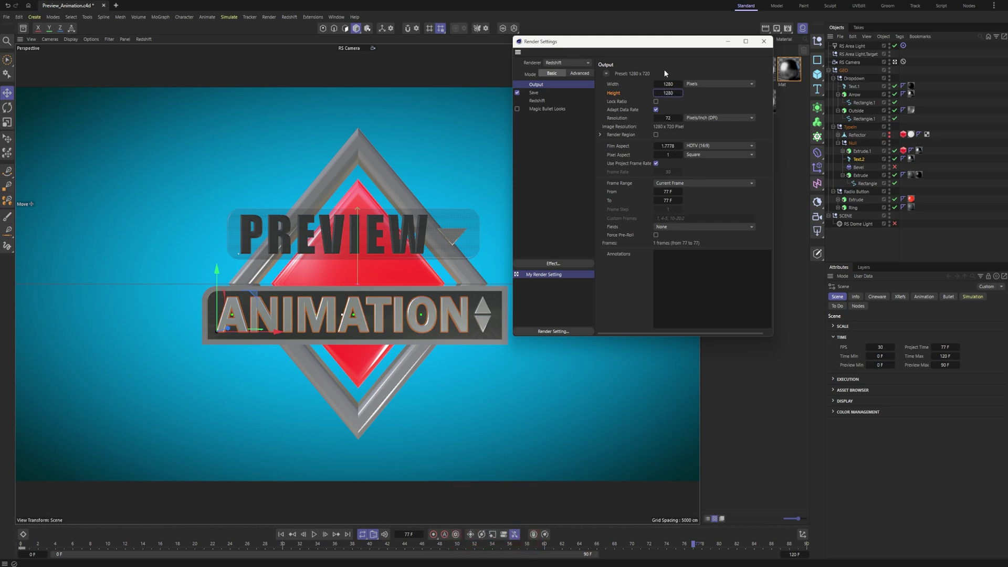
pyautogui.press('Return')
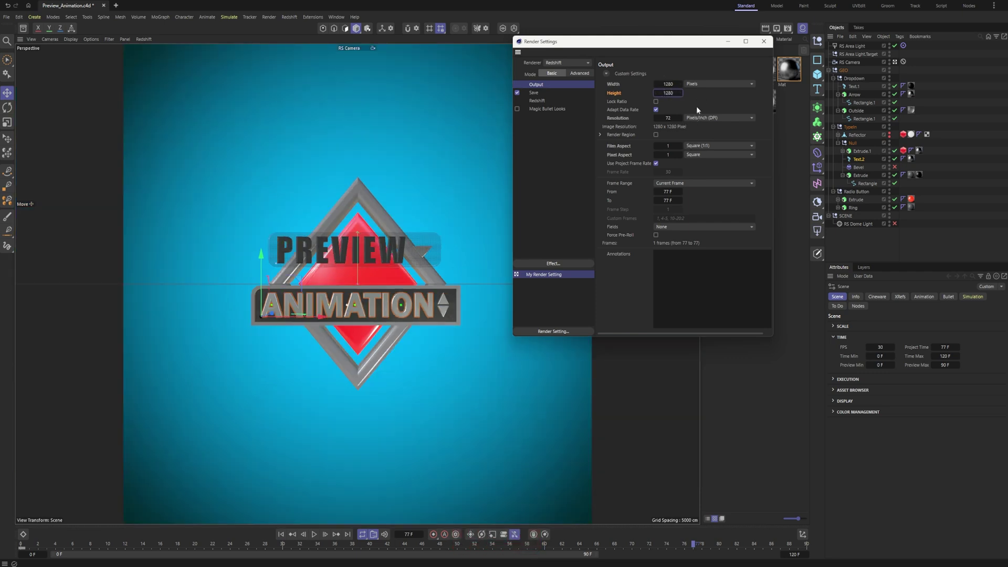
# Check the preview image size, cancel it, and restore the output height to 720 (16:9).
pyautogui.moveTo(688, 47); pyautogui.dragTo(651, 53)
pyautogui.click(777, 28)
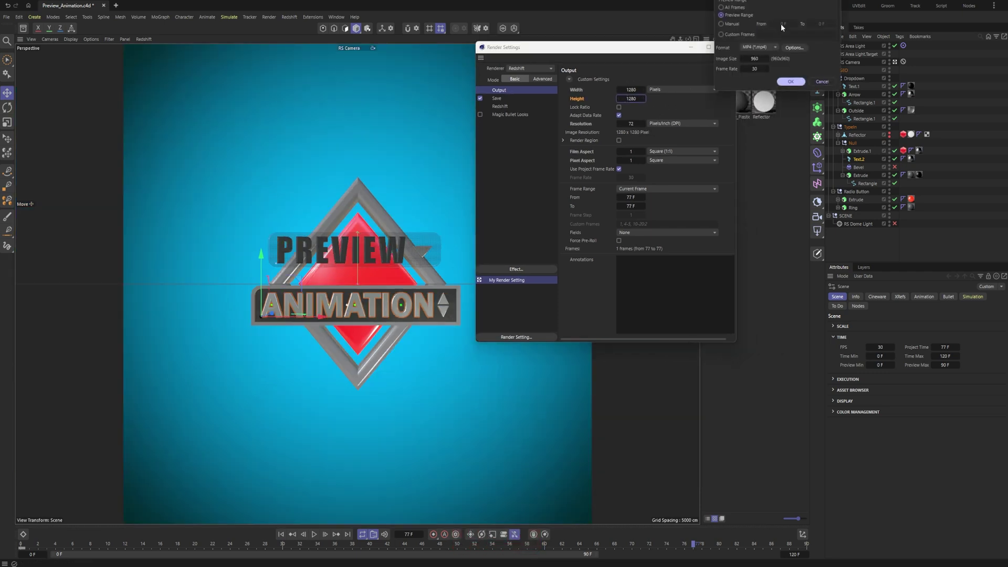
pyautogui.moveTo(747, 3); pyautogui.dragTo(538, 133)
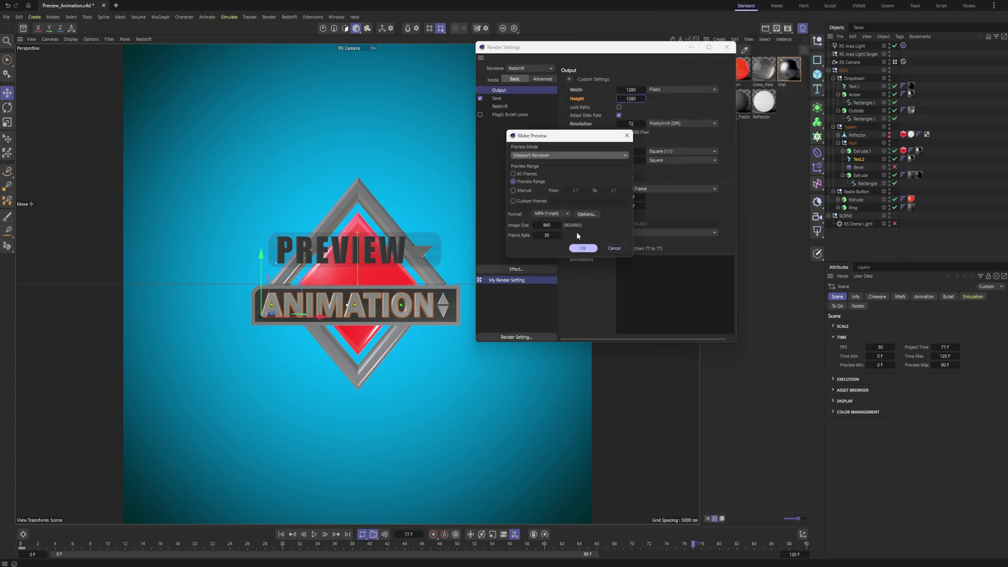
pyautogui.click(552, 226)
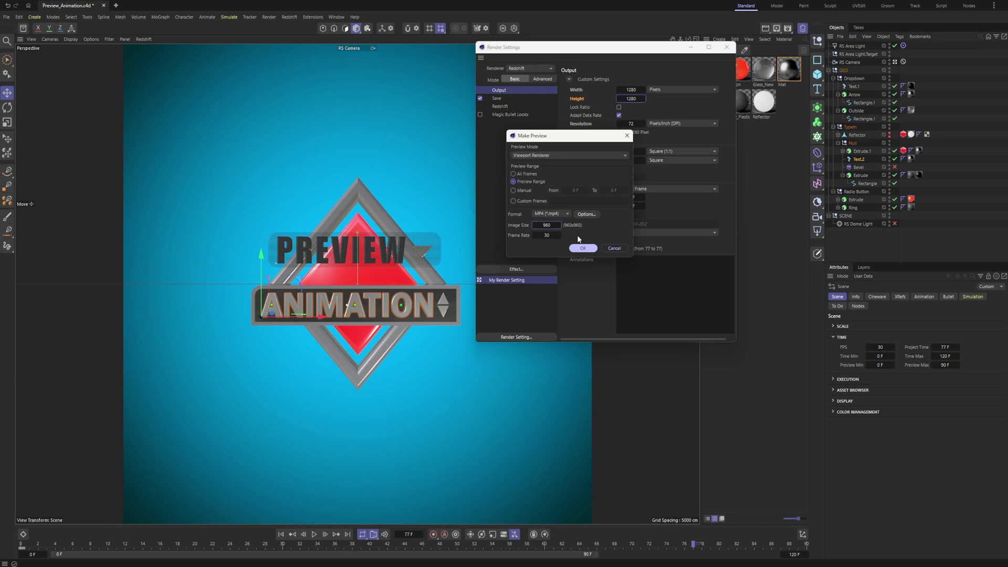
pyautogui.click(613, 249)
pyautogui.doubleClick(632, 99)
pyautogui.write('720')
pyautogui.press('Return')
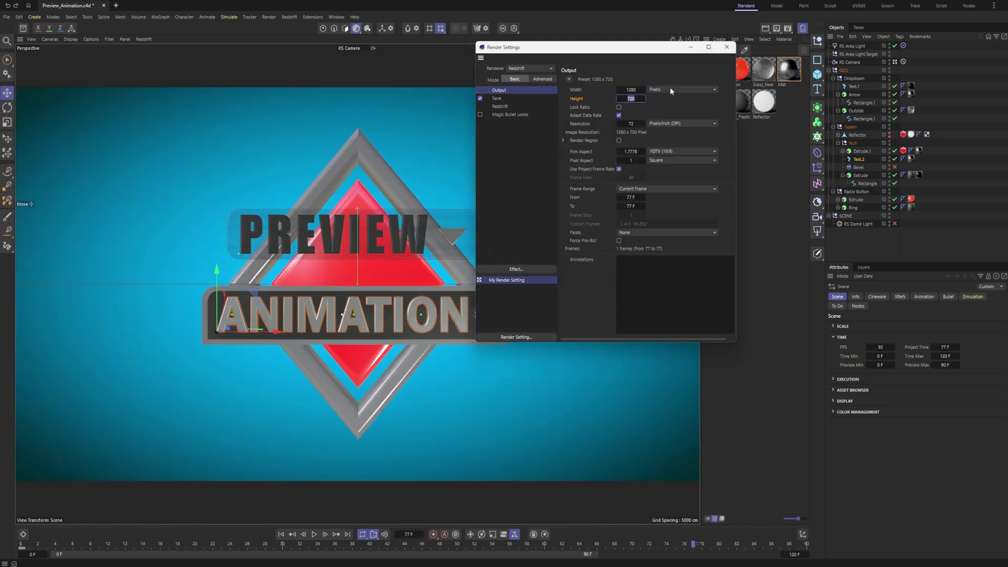
# Render a 960-wide, 30 fps viewport preview and view it in the Picture Viewer at frame 52.
pyautogui.click(727, 47)
pyautogui.click(777, 30)
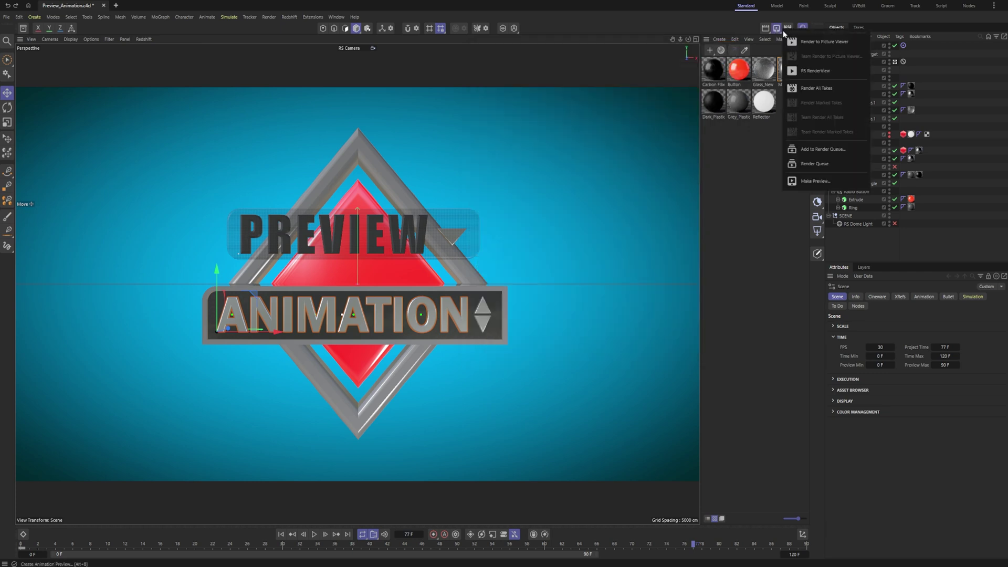
pyautogui.click(809, 178)
pyautogui.moveTo(813, 121); pyautogui.dragTo(643, 112)
pyautogui.click(620, 200)
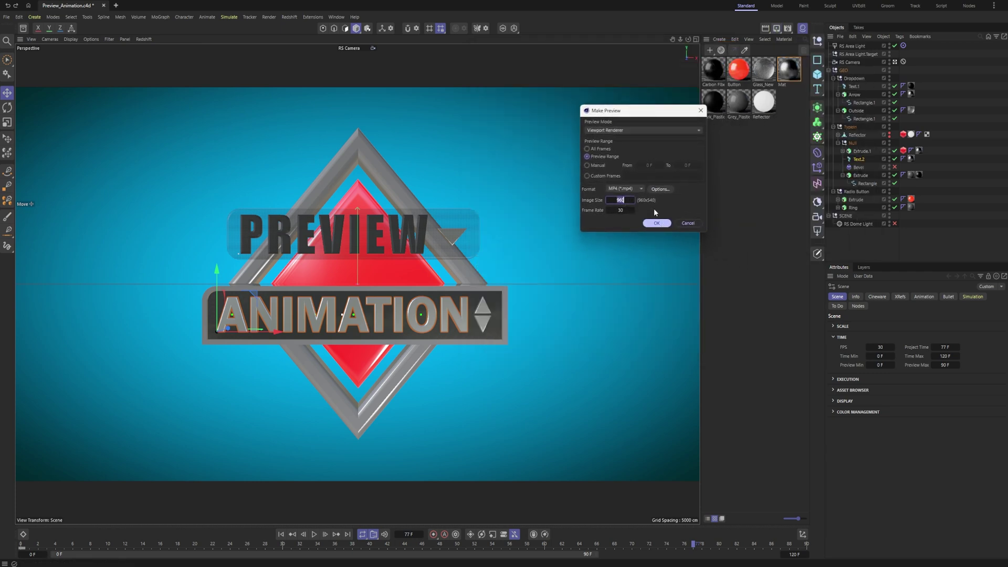
pyautogui.click(628, 210)
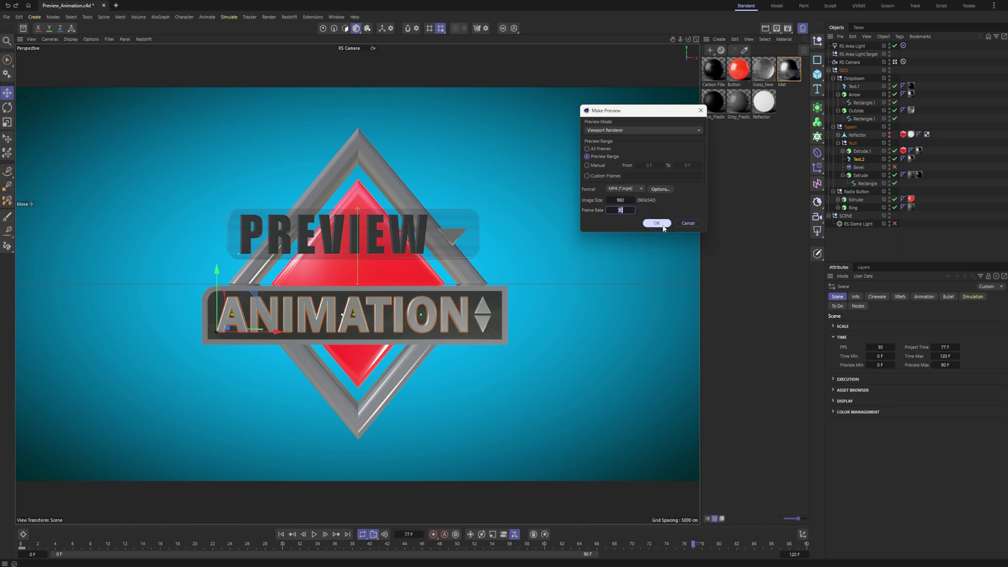
pyautogui.click(657, 223)
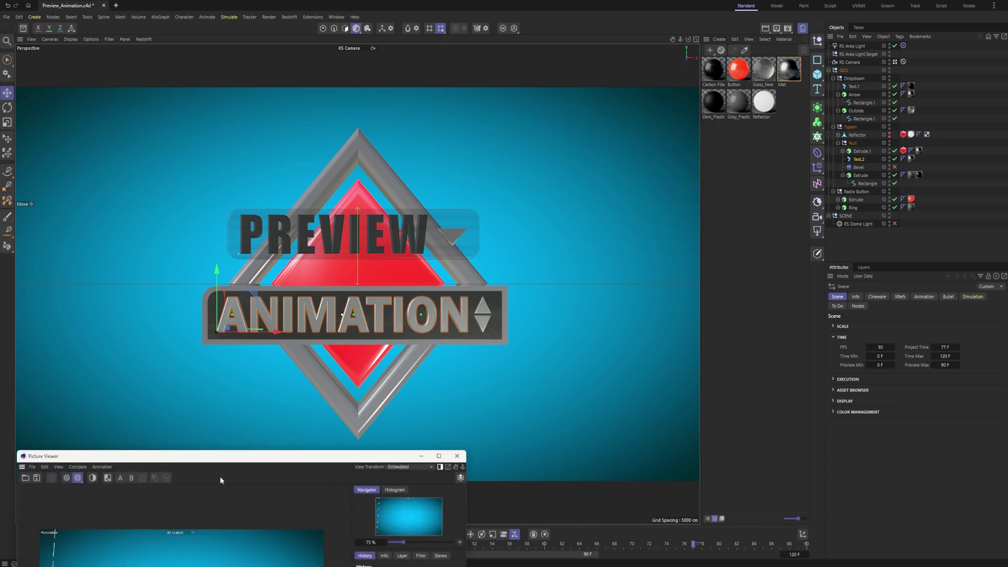
pyautogui.moveTo(230, 463); pyautogui.dragTo(429, 167)
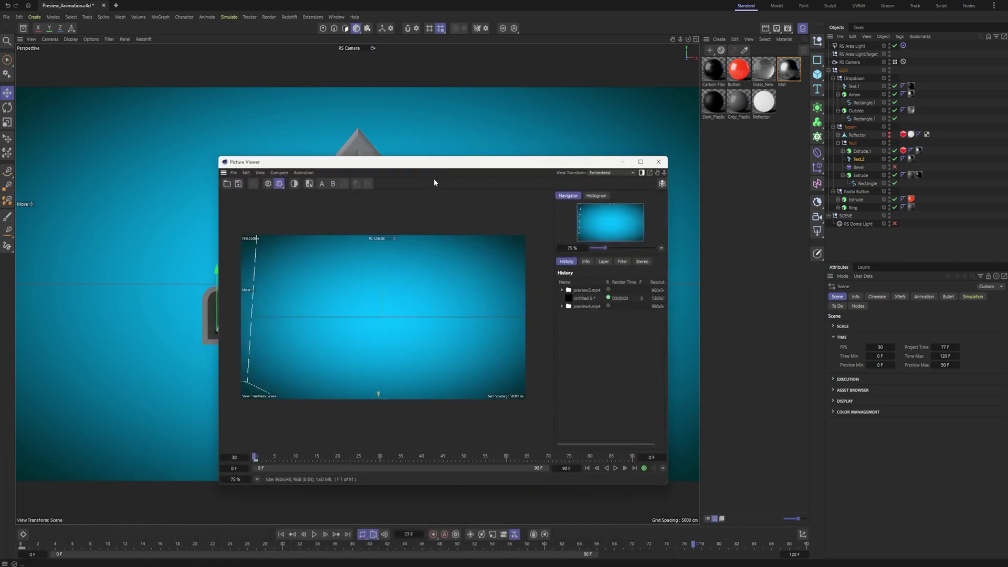
pyautogui.moveTo(252, 456); pyautogui.dragTo(540, 457)
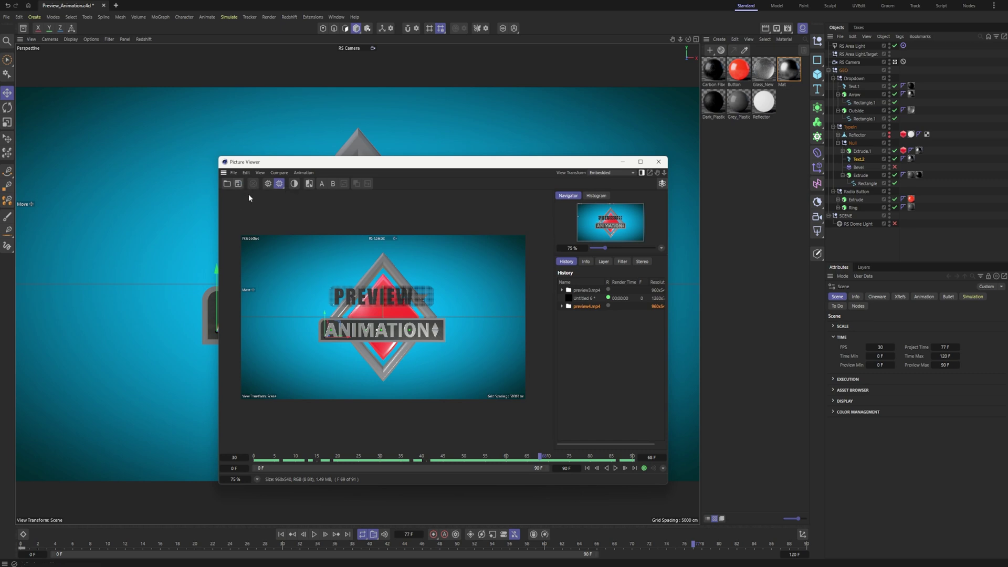
# Inspect the image file path in Render Settings' Save page, then close Render Settings.
pyautogui.click(788, 29)
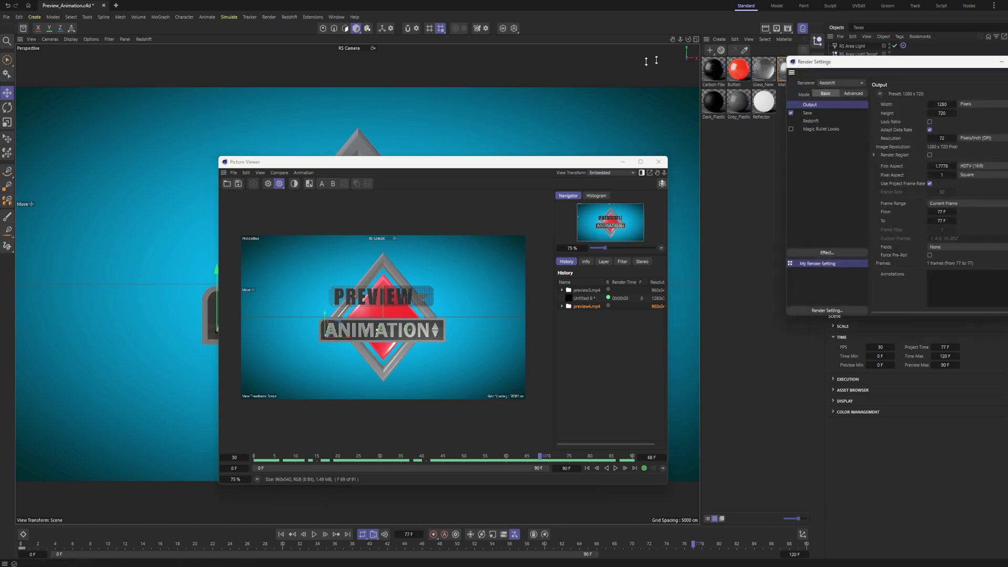
pyautogui.click(809, 119)
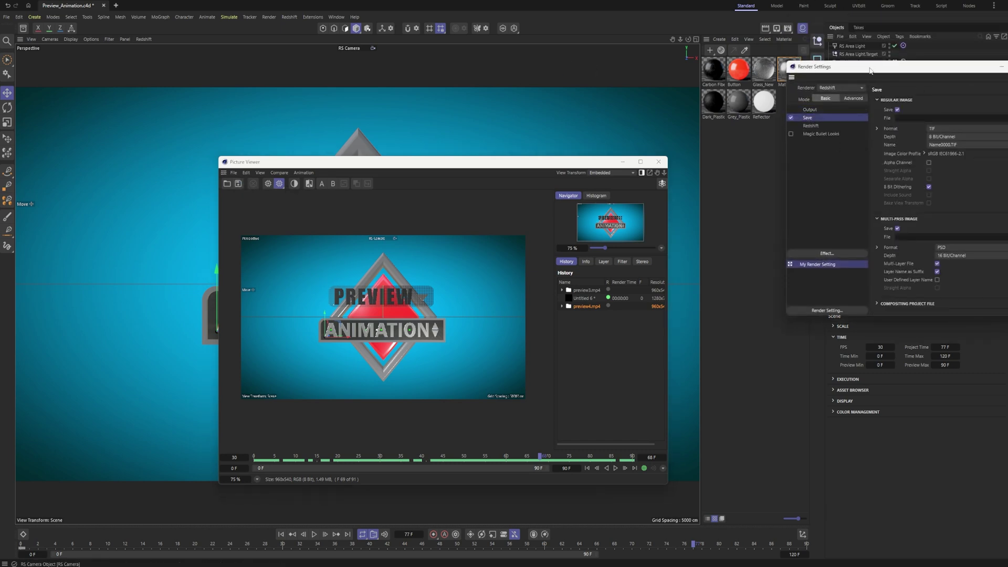
pyautogui.moveTo(869, 68); pyautogui.dragTo(465, 109)
pyautogui.click(509, 159)
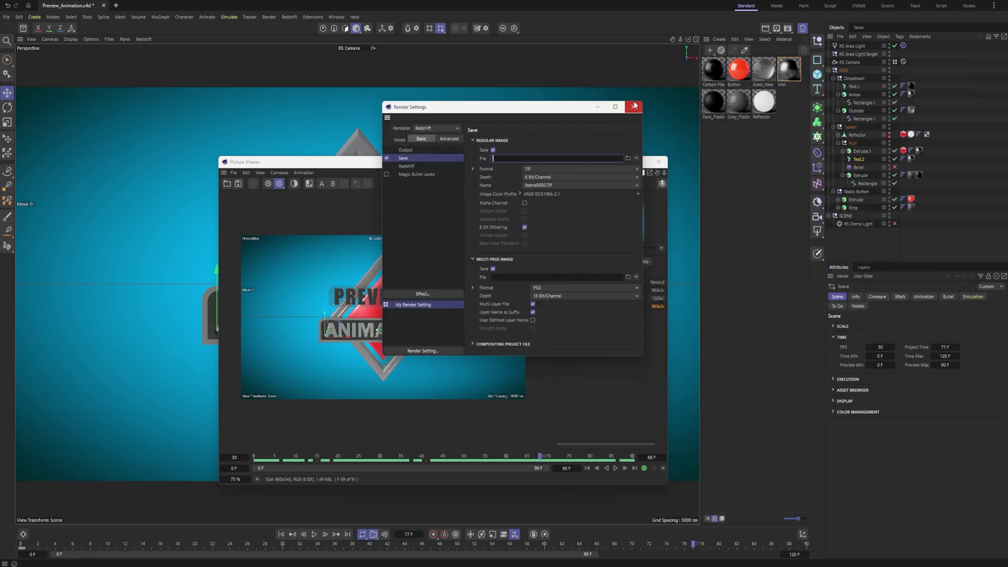
pyautogui.click(634, 105)
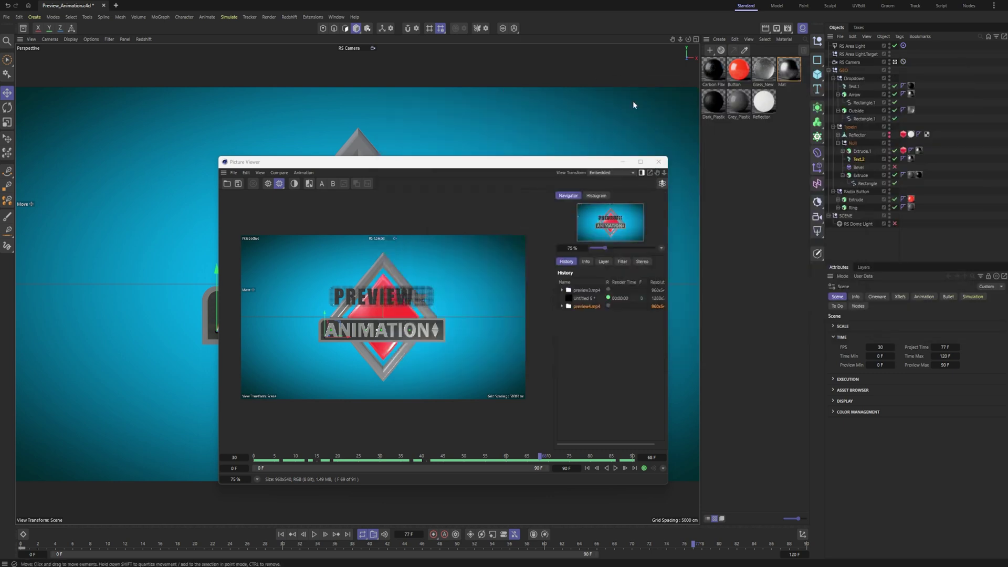
# Set the preview's save options to Animation in MP4 format, then cancel the file dialog.
pyautogui.click(239, 182)
pyautogui.click(234, 79)
pyautogui.click(235, 90)
pyautogui.click(236, 88)
pyautogui.click(237, 269)
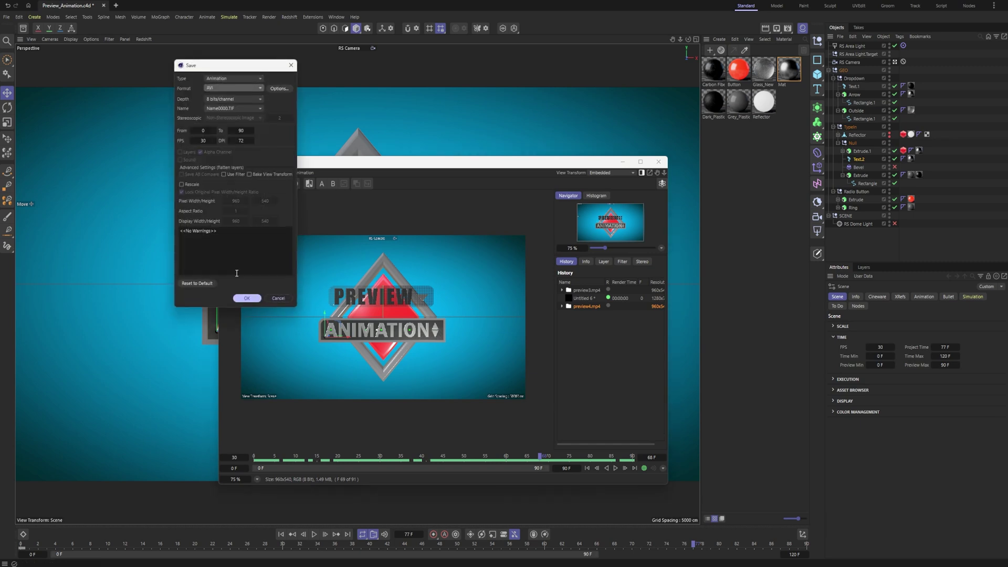
pyautogui.click(222, 88)
pyautogui.click(236, 271)
pyautogui.click(247, 298)
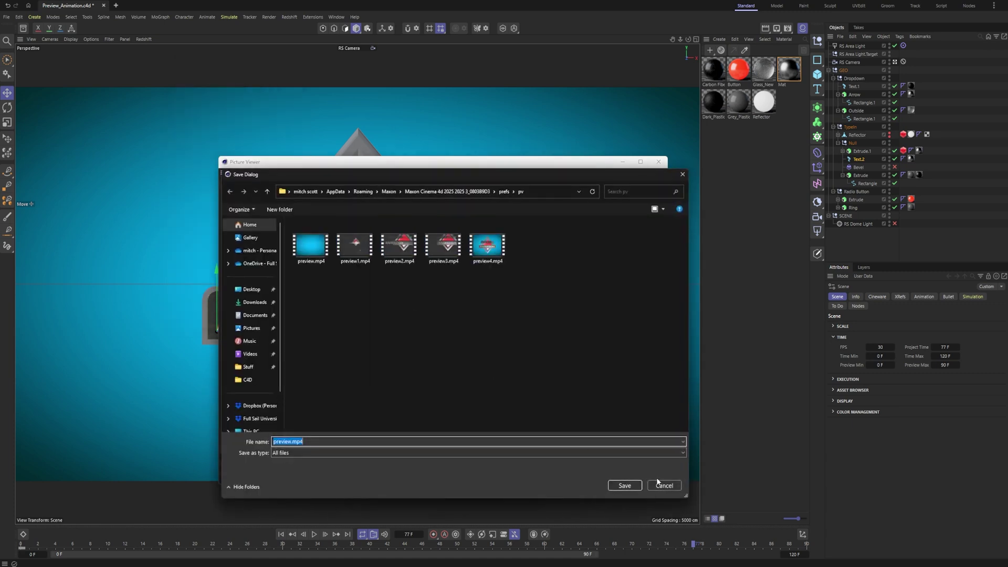
pyautogui.click(658, 486)
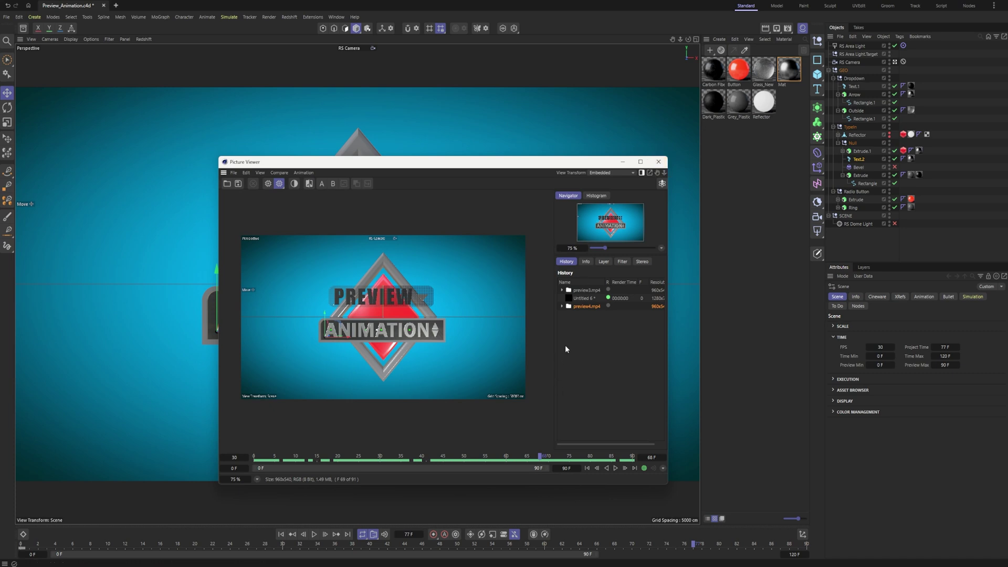
# Scrub through the preview frames, close the Picture Viewer, and select the Bevel deformer.
pyautogui.moveTo(539, 462); pyautogui.dragTo(451, 469)
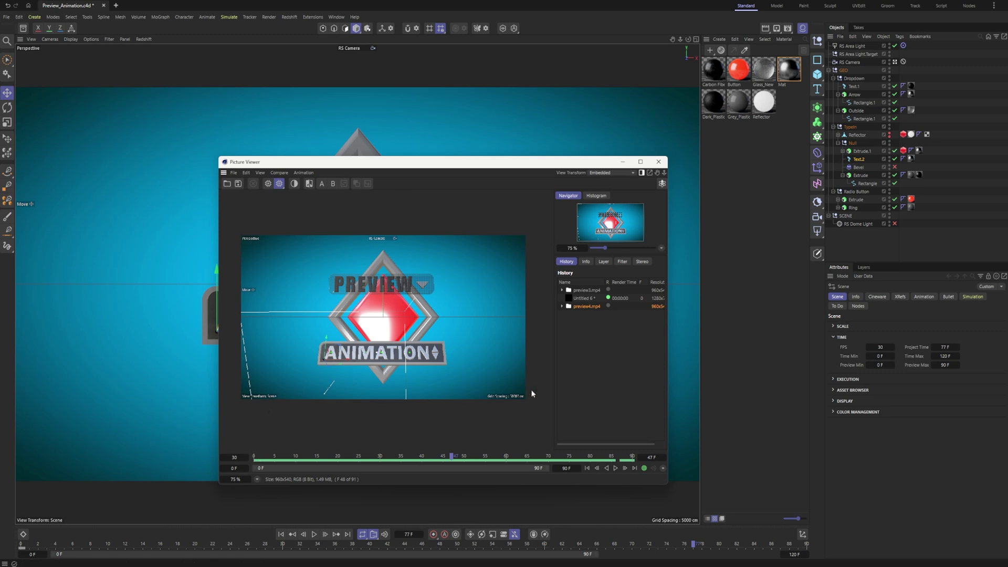
pyautogui.moveTo(268, 461)
pyautogui.mouseDown()
pyautogui.moveTo(476, 440)
pyautogui.moveTo(585, 443)
pyautogui.mouseUp()
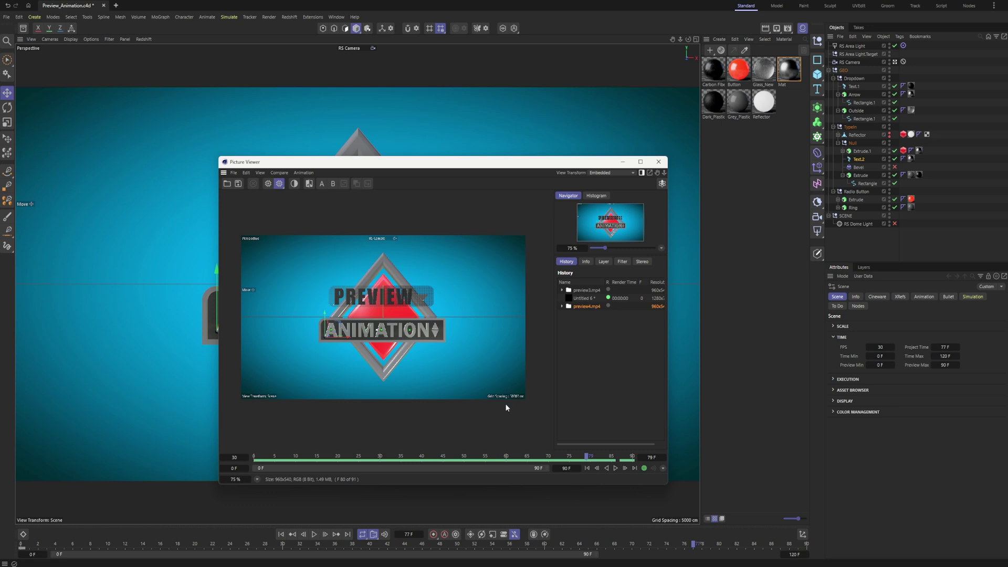
pyautogui.scroll(2, 461, 359)
pyautogui.scroll(-2, 503, 424)
pyautogui.click(658, 162)
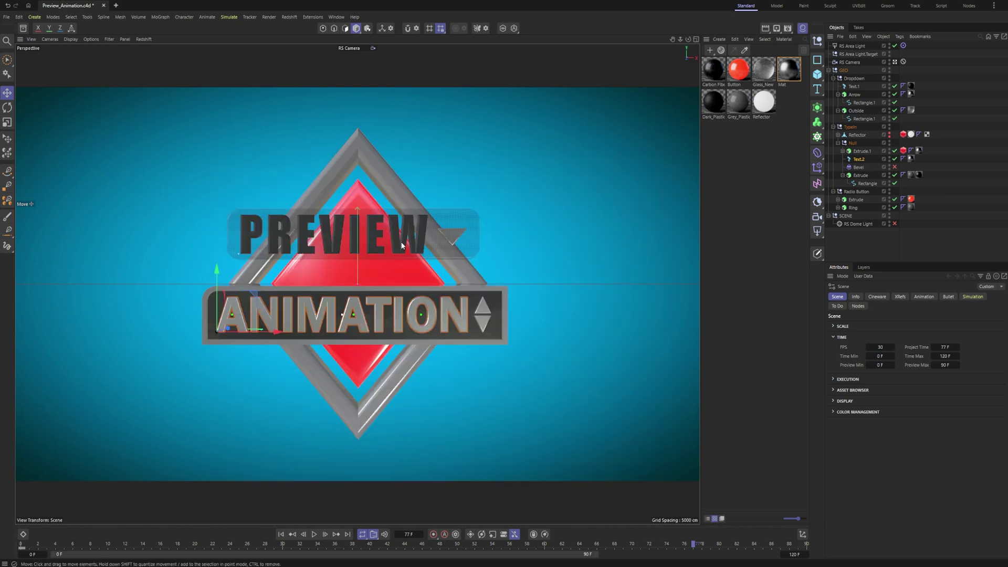
pyautogui.click(859, 167)
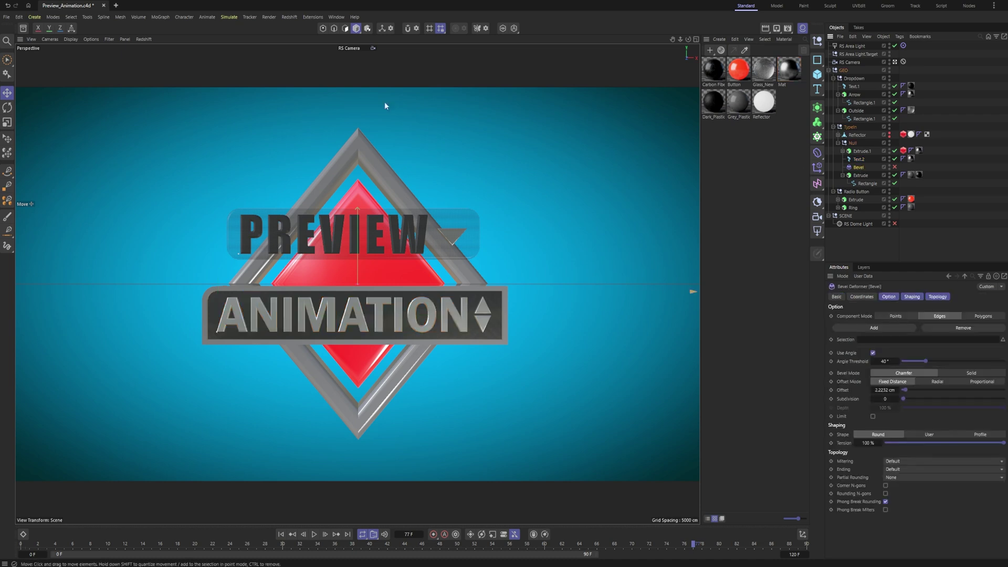
# Try the Geometry Only viewport filter, orbit closer, then bring back grid and camera overlays.
pyautogui.click(108, 40)
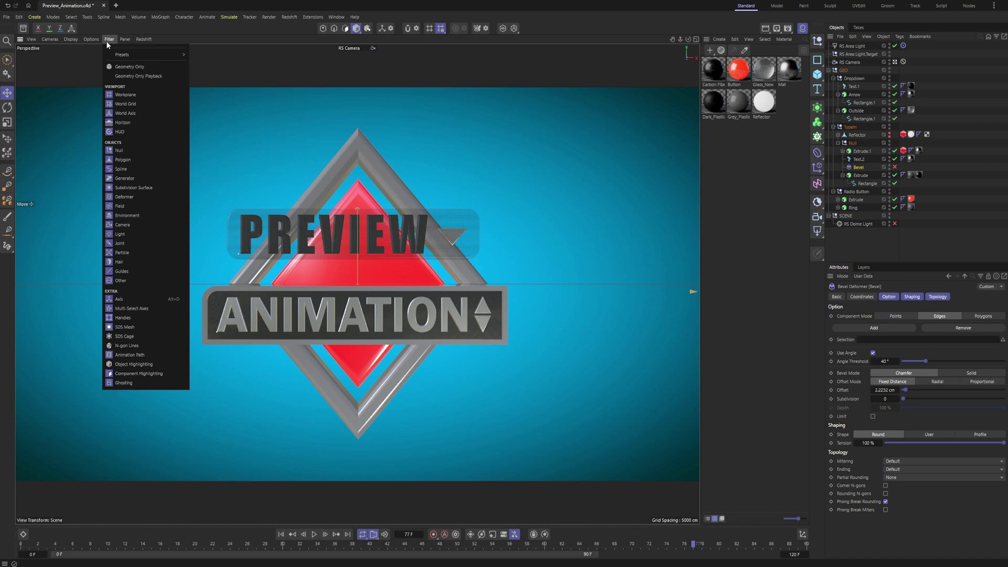
pyautogui.click(141, 68)
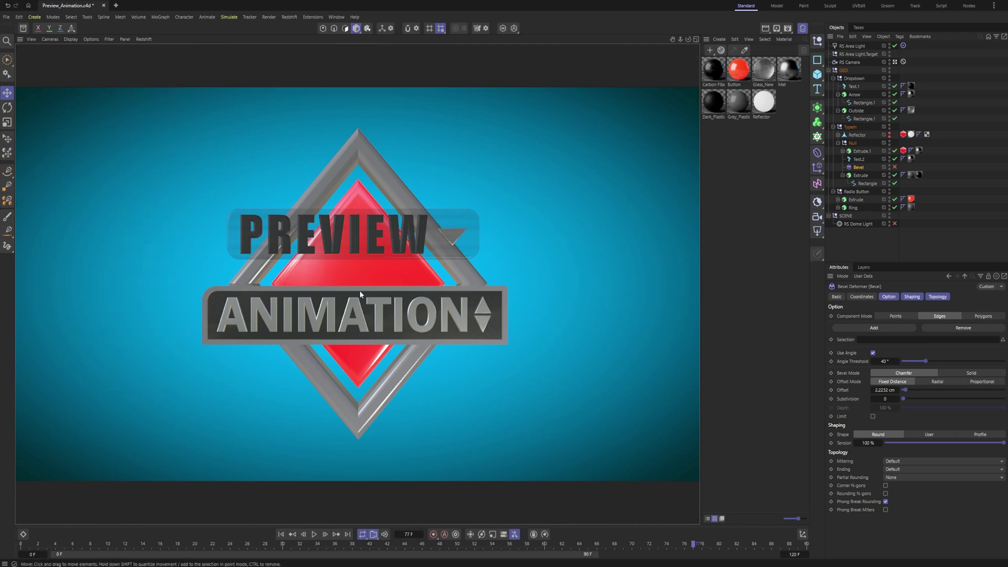
pyautogui.keyDown('alt'); pyautogui.moveTo(375, 288); pyautogui.dragTo(347, 292); pyautogui.keyUp('alt')
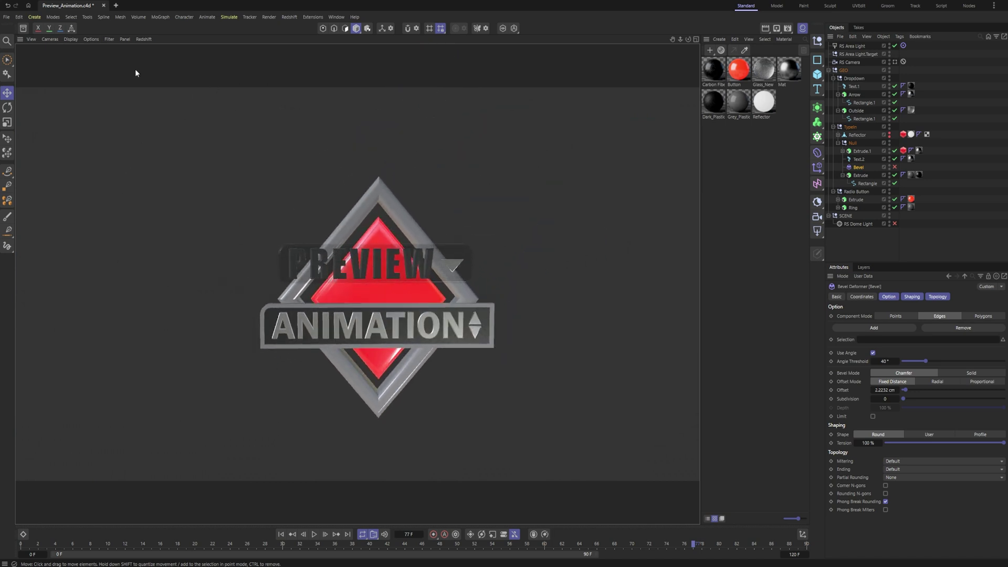
pyautogui.click(108, 39)
pyautogui.click(120, 68)
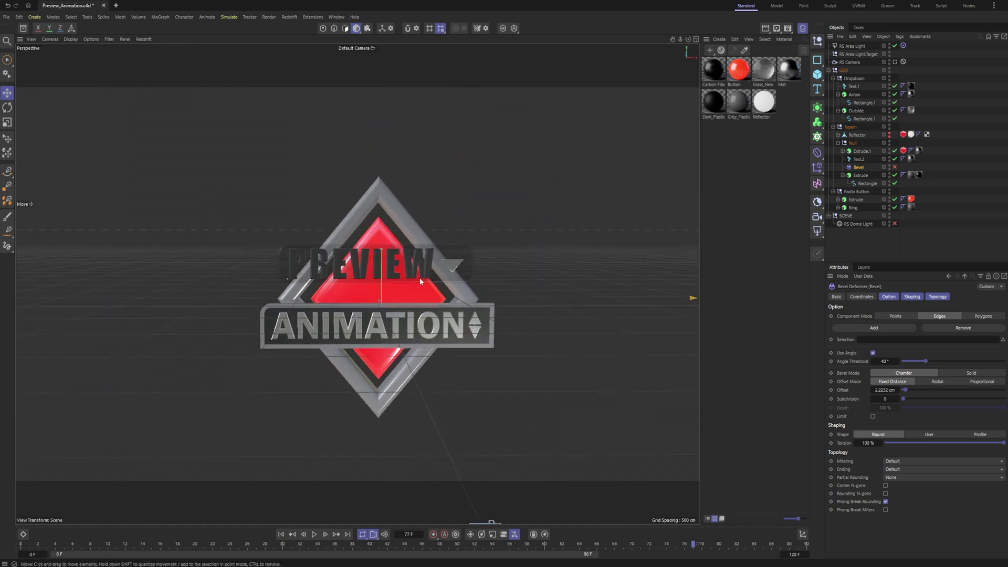
# Frame the ANIMATION text, set the filter to Geometry Only, and activate the RS Camera.
pyautogui.click(354, 48)
pyautogui.click(386, 50)
pyautogui.click(357, 336)
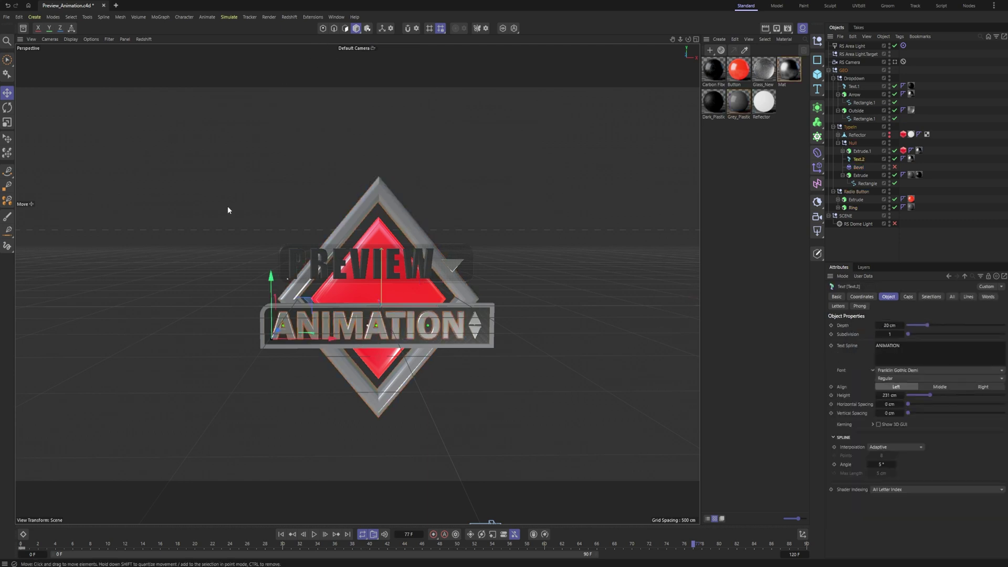
pyautogui.press('o')
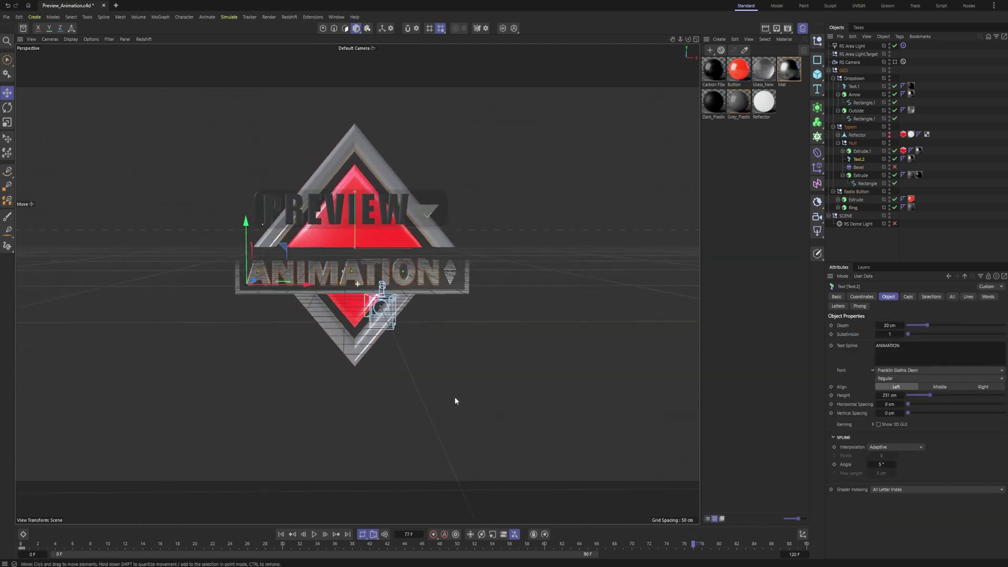
pyautogui.click(109, 39)
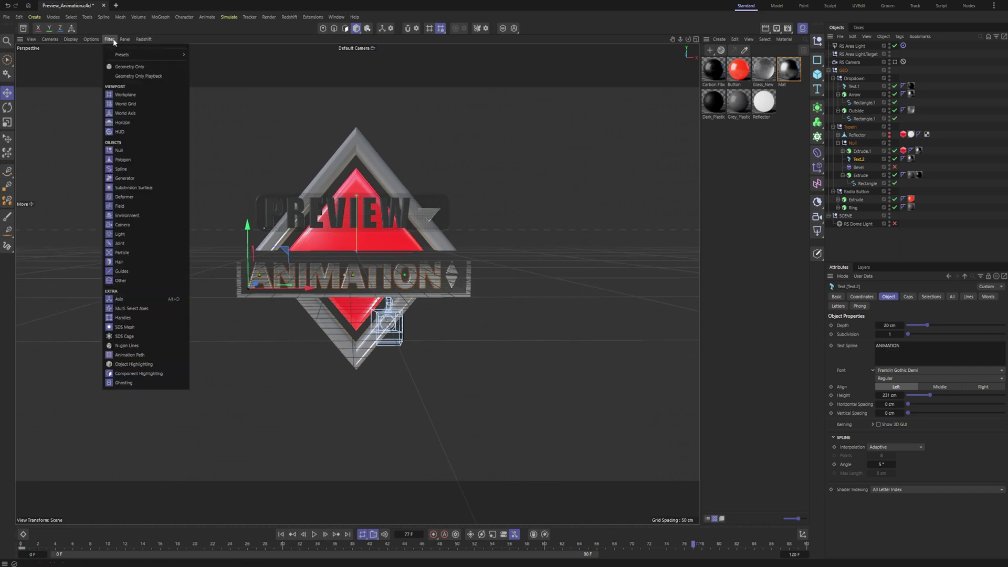
pyautogui.click(126, 67)
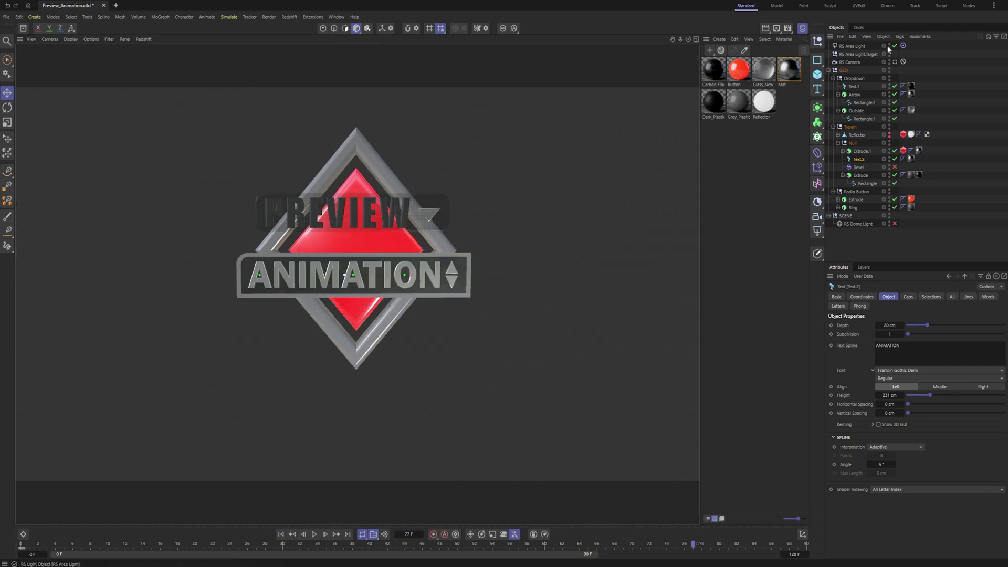
pyautogui.click(895, 61)
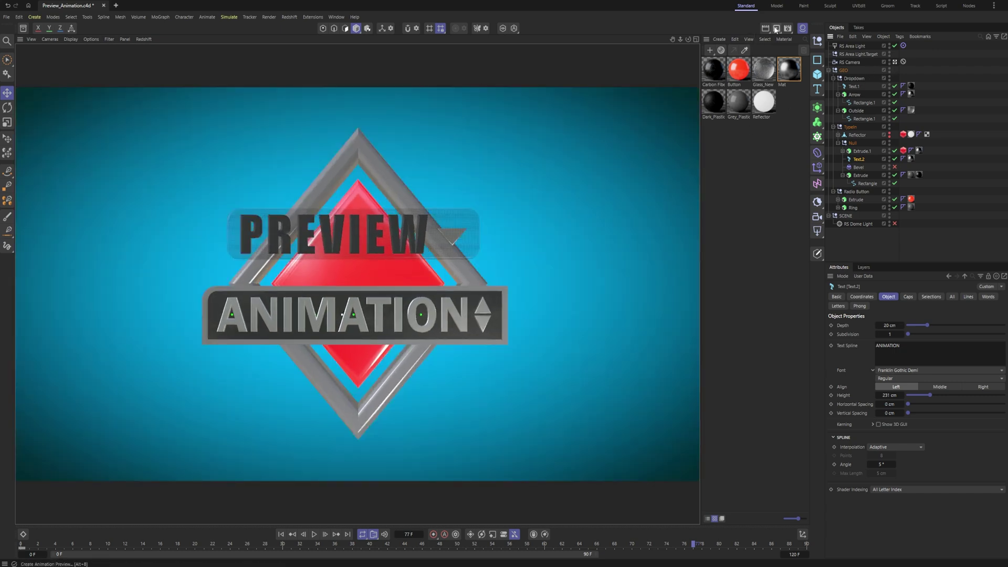
# Calculate a new preview from the RS Camera and zoom into it to inspect.
pyautogui.click(777, 29)
pyautogui.click(790, 95)
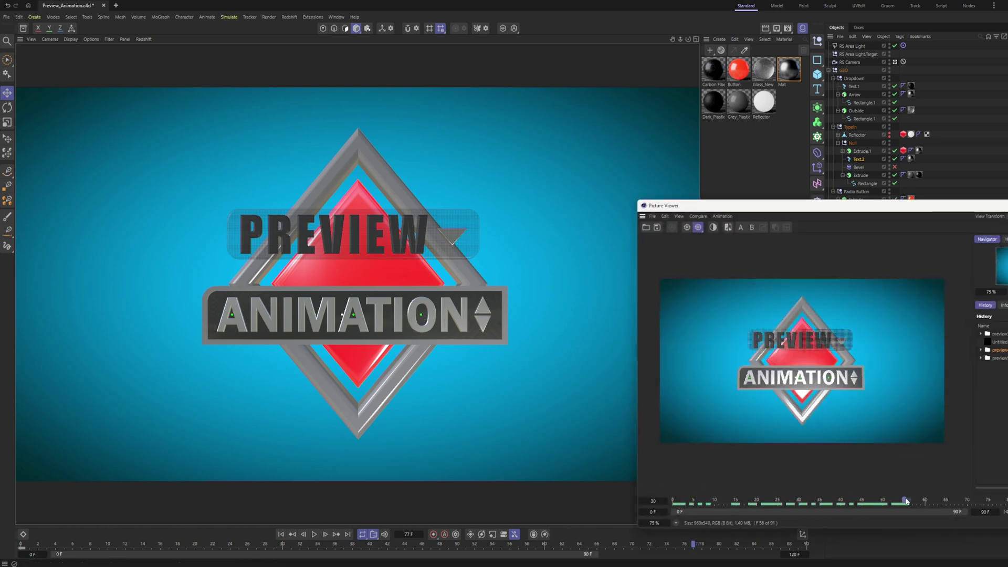
pyautogui.scroll(5, 786, 380)
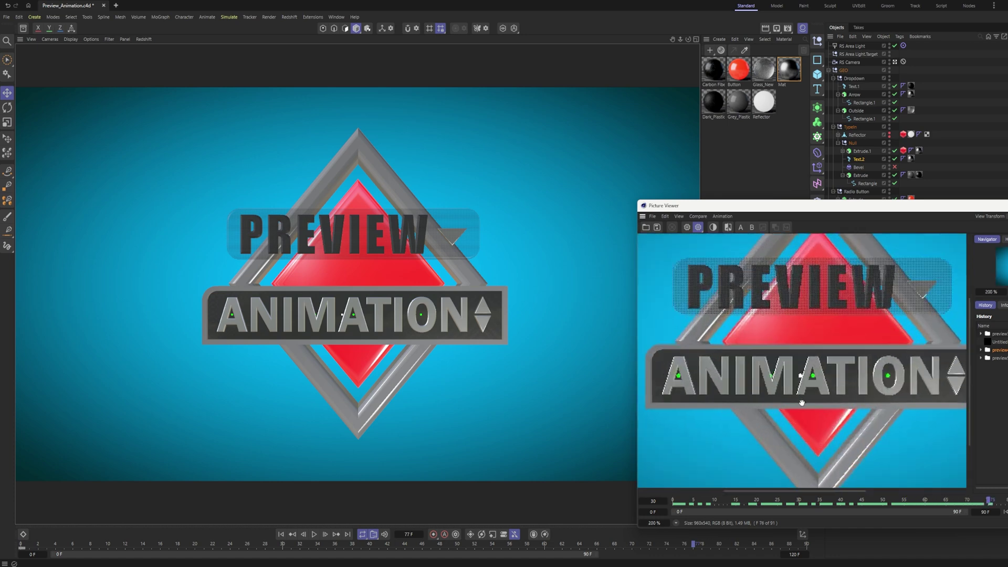
pyautogui.click(121, 40)
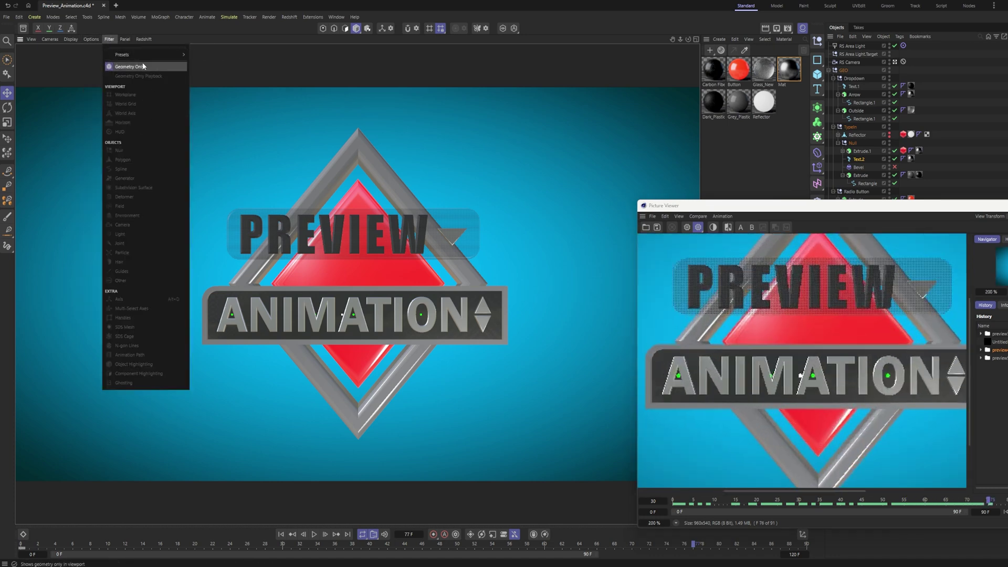
pyautogui.moveTo(147, 57)
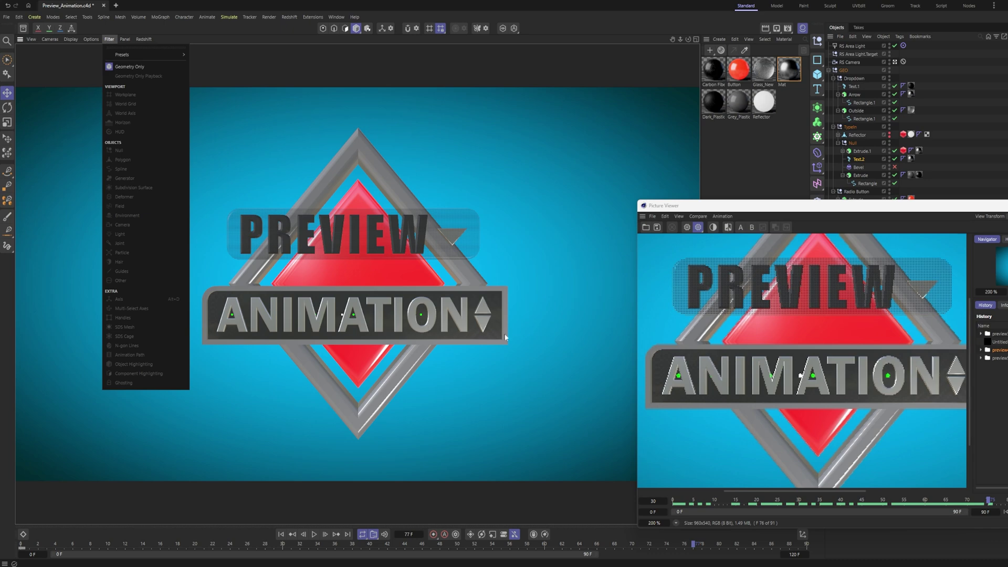
pyautogui.click(717, 318)
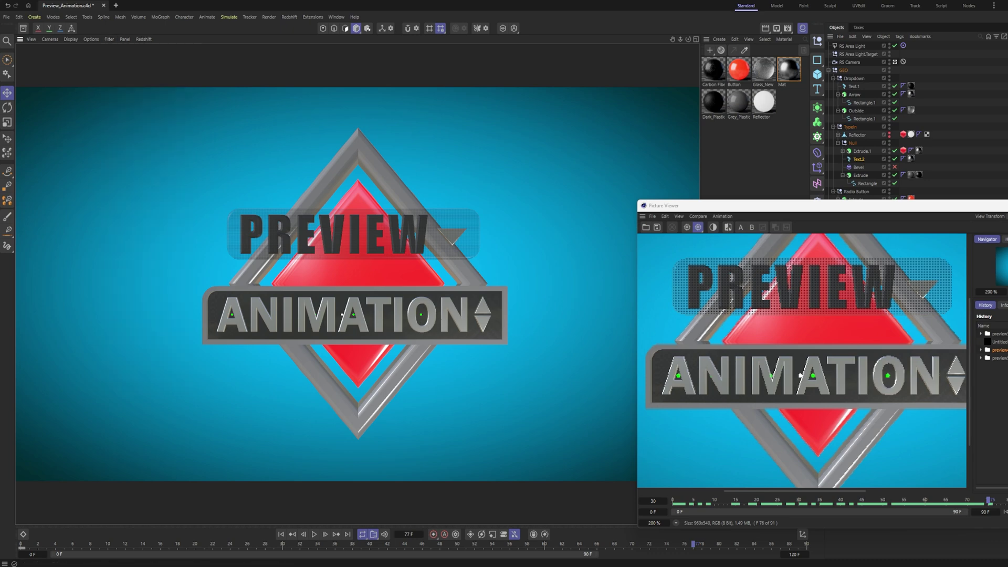
pyautogui.click(663, 308)
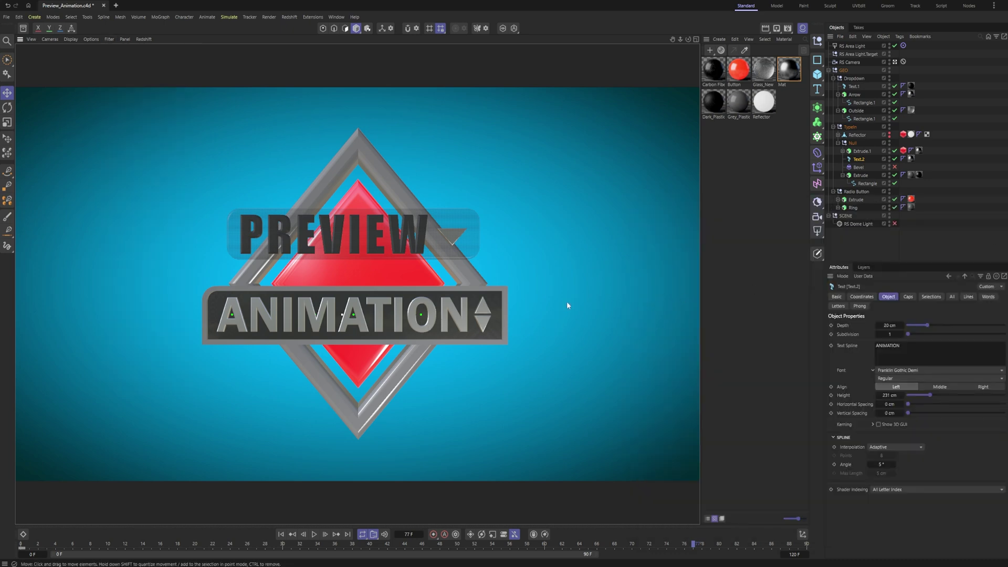
# Deselect the text and scrub the animation back to an early frame near 18.
pyautogui.click(558, 281)
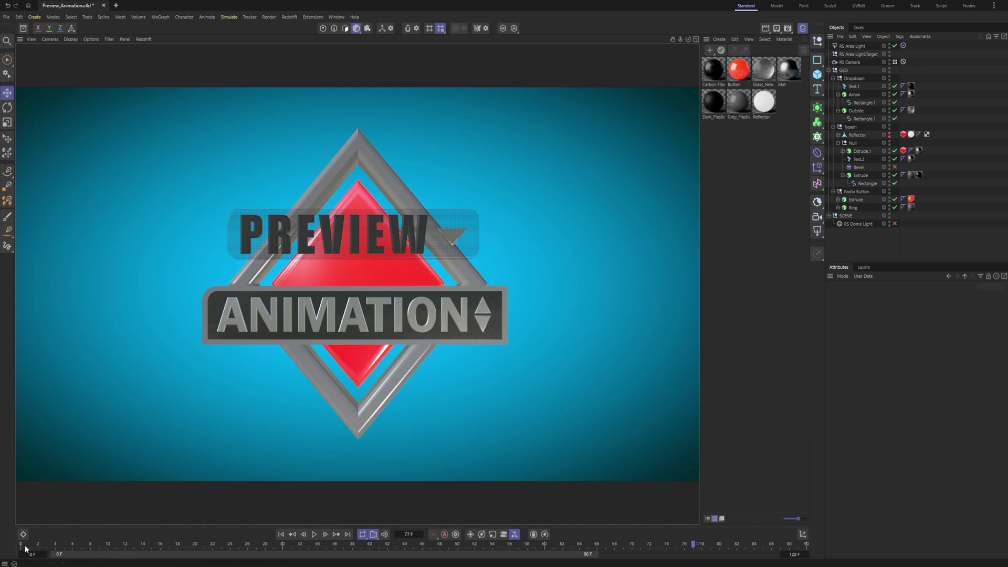
pyautogui.moveTo(29, 546); pyautogui.dragTo(335, 535)
# Scrub the timeline forward to frame 80 and bring up the viewport's Redshift menu.
pyautogui.click(91, 39)
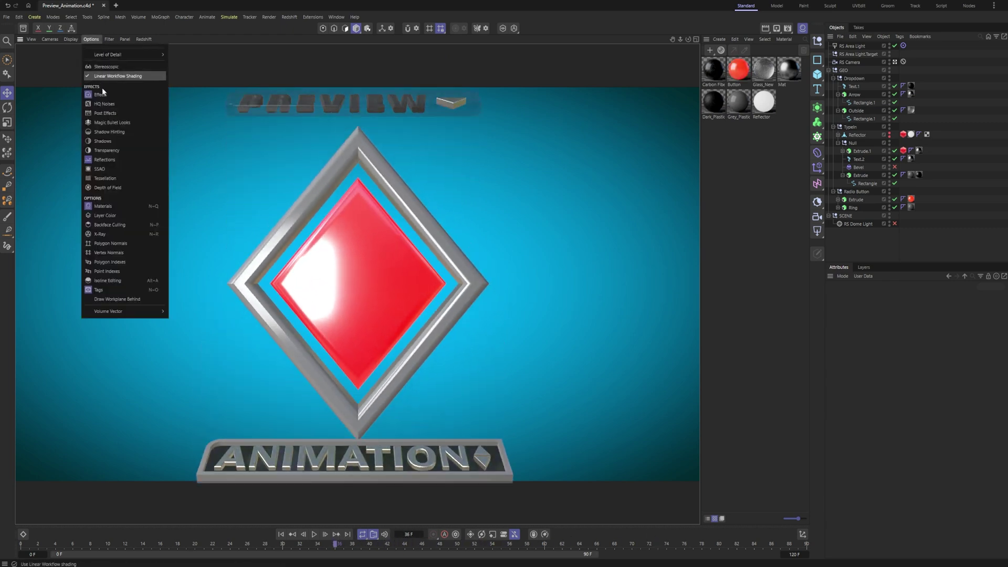
pyautogui.click(112, 140)
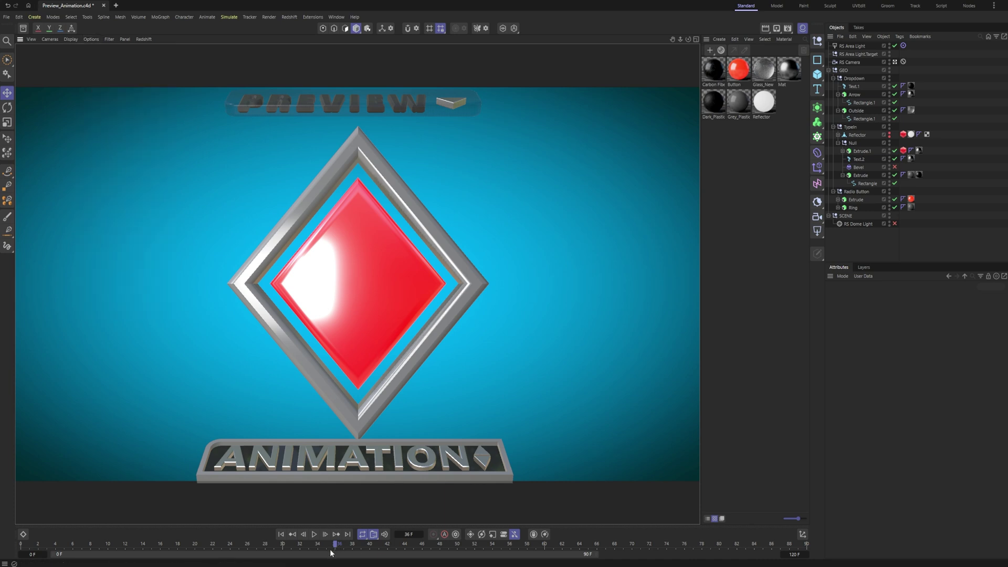
pyautogui.moveTo(335, 541); pyautogui.dragTo(719, 534)
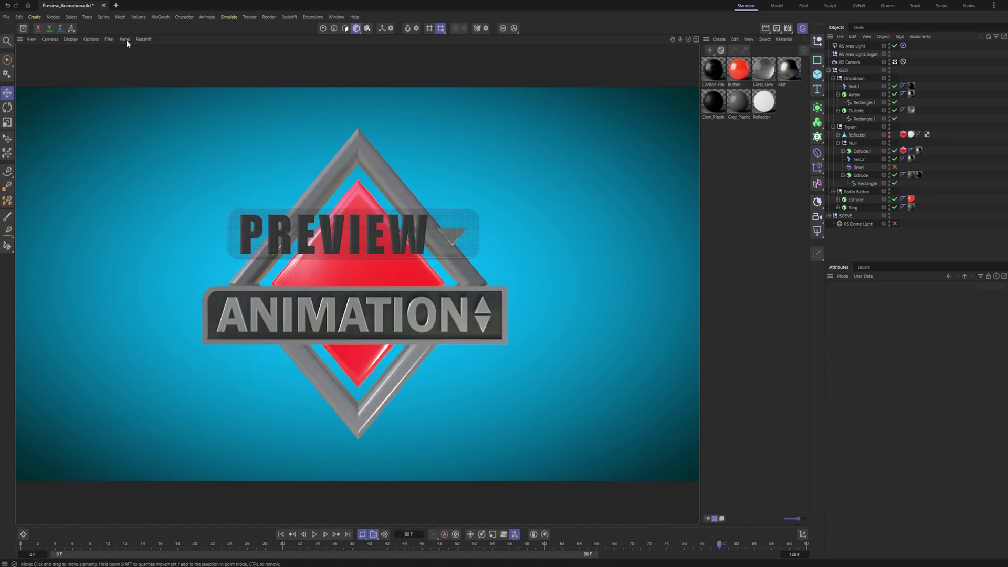
pyautogui.click(143, 39)
# Run a Redshift IPR render at frame 80, stop it, then scrub back to an earlier frame.
pyautogui.click(157, 55)
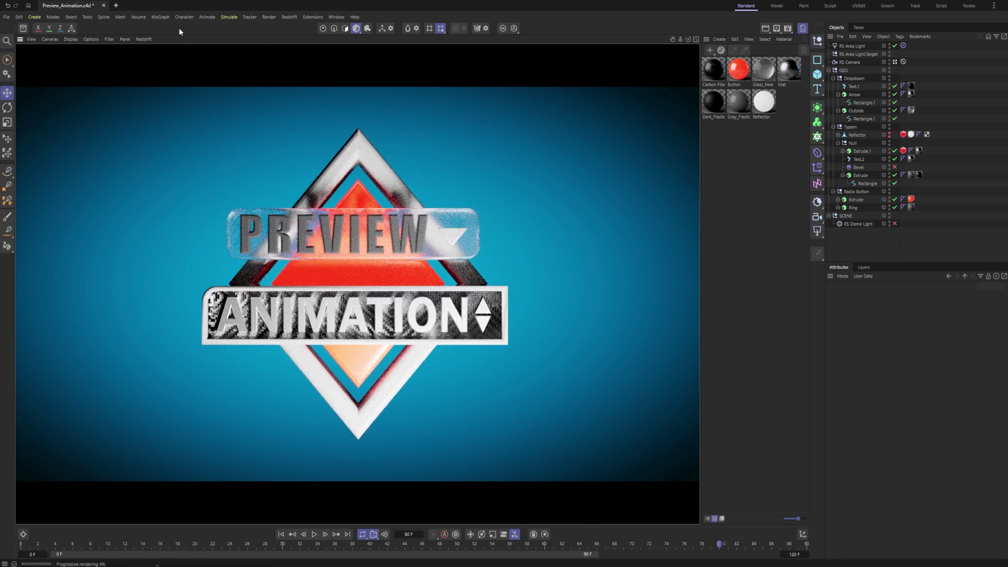
pyautogui.click(146, 46)
pyautogui.click(153, 56)
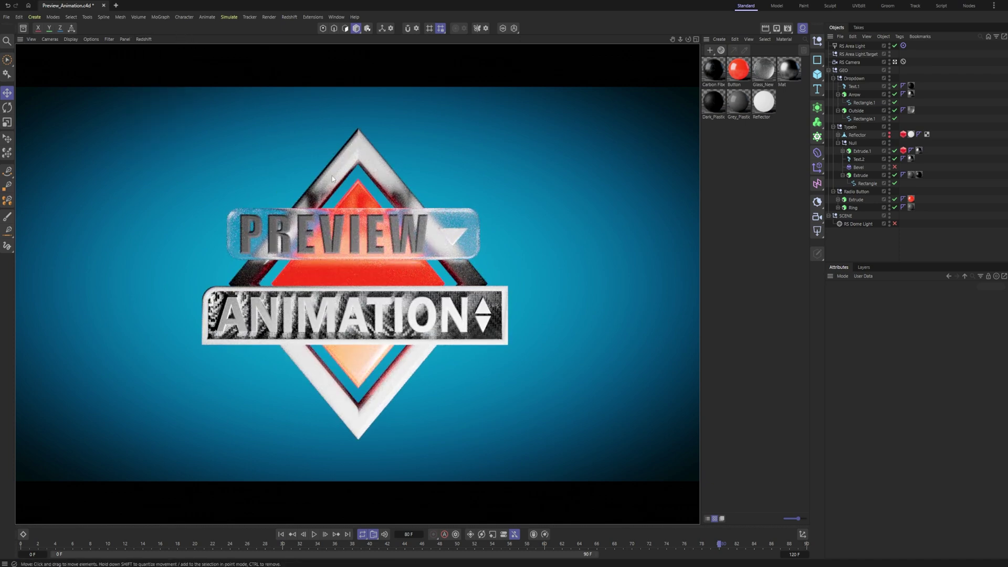
pyautogui.click(143, 39)
pyautogui.click(352, 217)
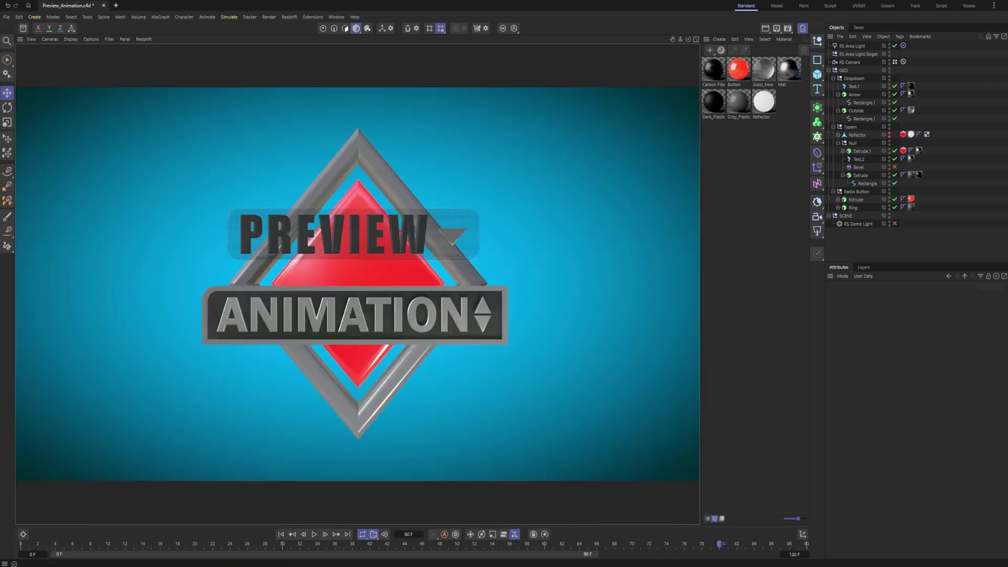
pyautogui.moveTo(717, 545); pyautogui.dragTo(536, 546)
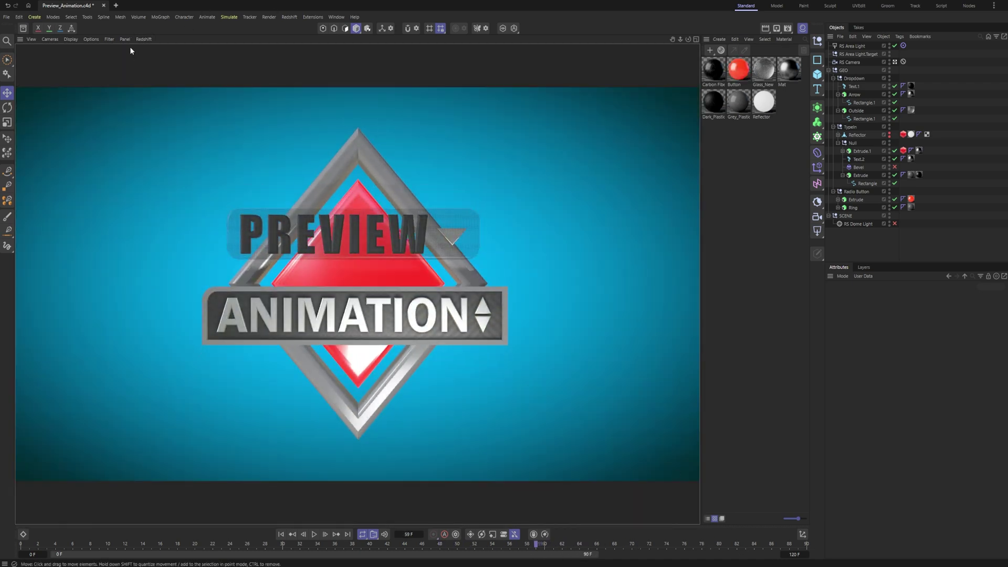
# Turn off material display in the viewport and scrub forward to frame 75.
pyautogui.click(109, 39)
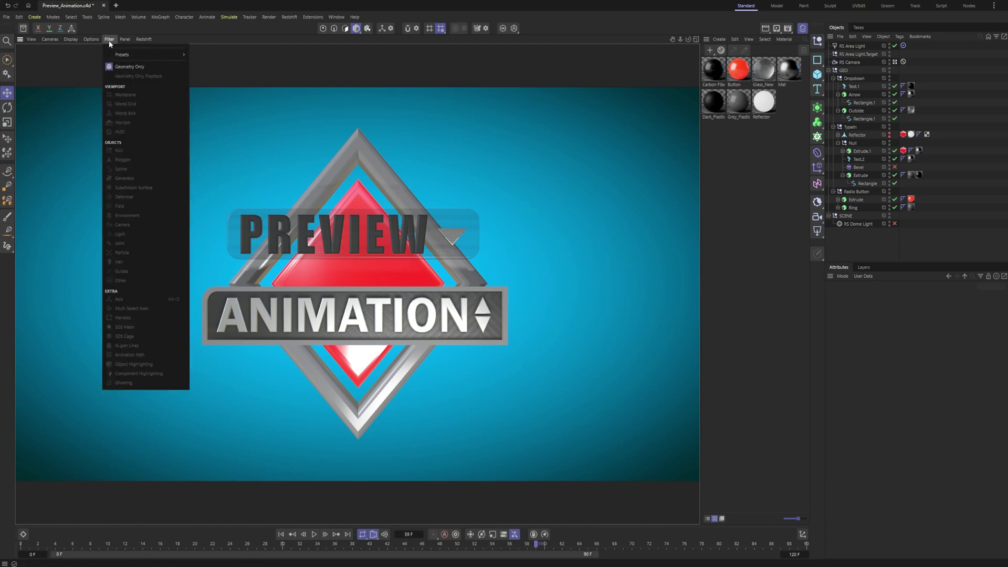
pyautogui.click(92, 40)
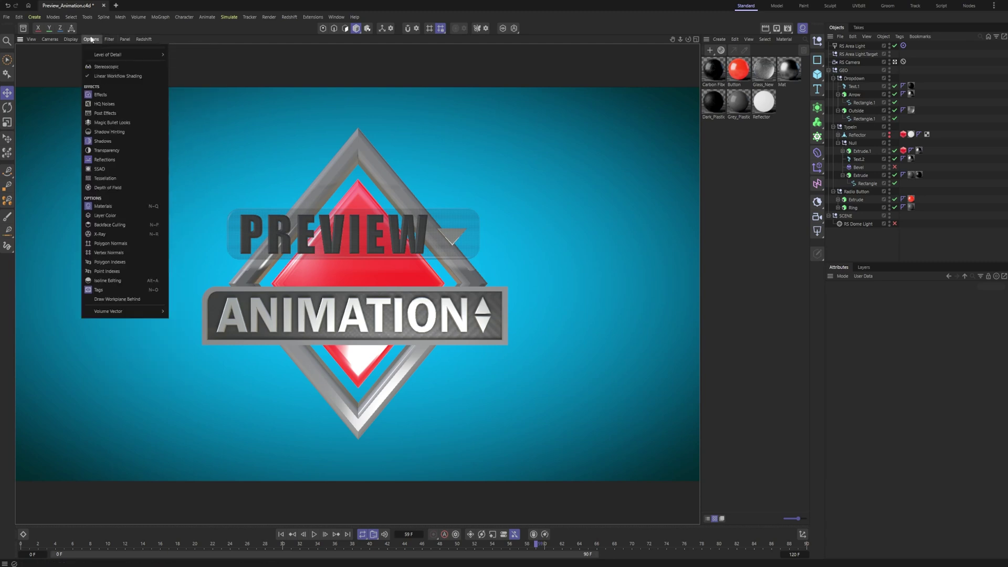
pyautogui.click(100, 206)
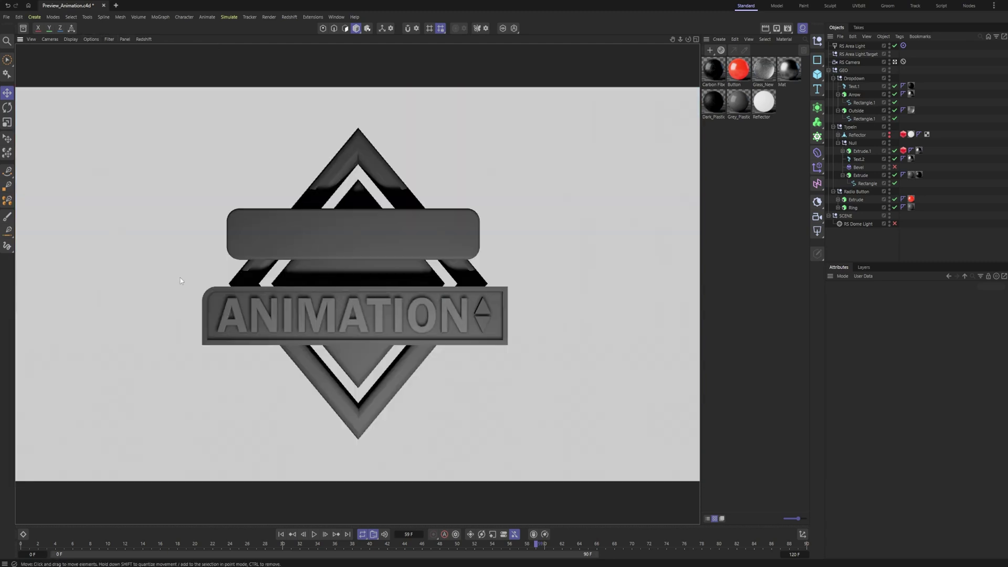
pyautogui.moveTo(537, 544)
pyautogui.mouseDown()
pyautogui.moveTo(671, 542)
pyautogui.moveTo(283, 543)
pyautogui.moveTo(588, 538)
pyautogui.mouseUp()
# Run and stop a brief live Redshift render, then browse the Panel and Options menus.
pyautogui.click(91, 39)
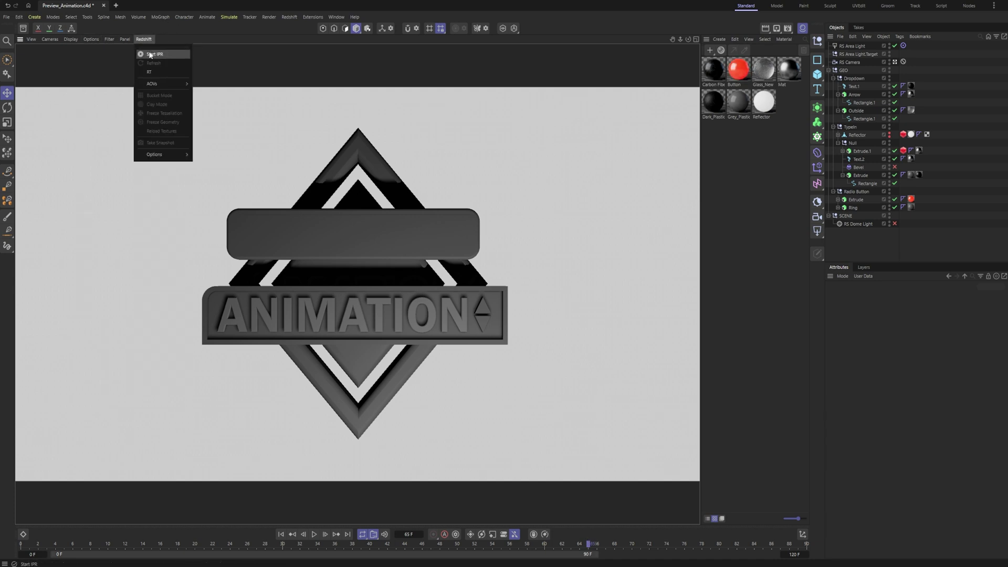
pyautogui.click(149, 50)
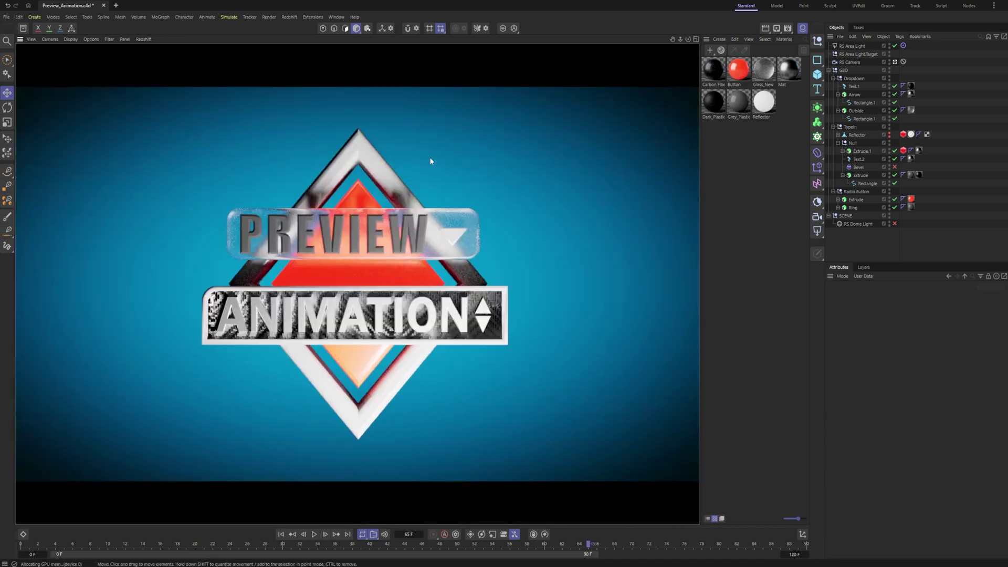
pyautogui.click(144, 39)
pyautogui.click(154, 60)
pyautogui.click(125, 39)
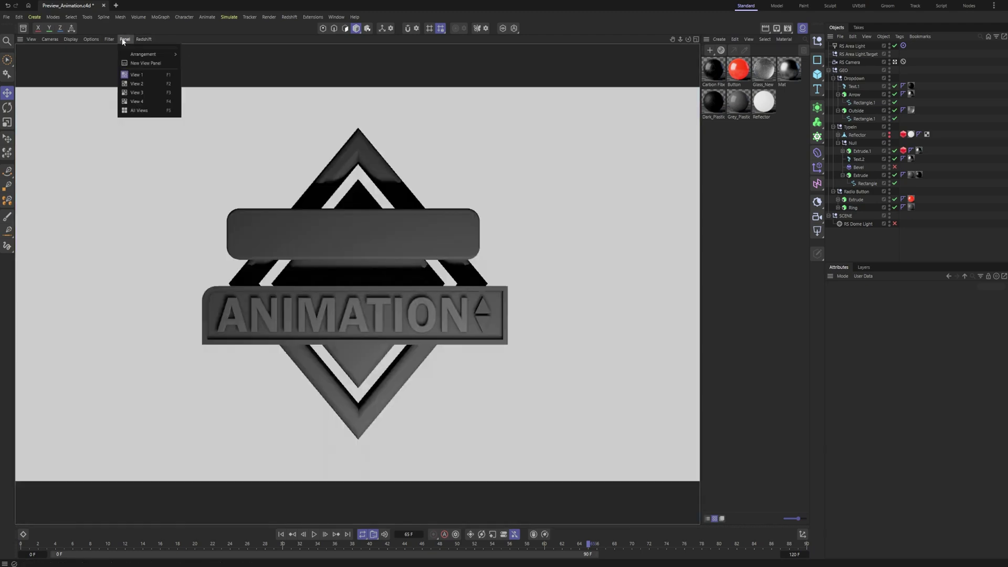
pyautogui.click(99, 39)
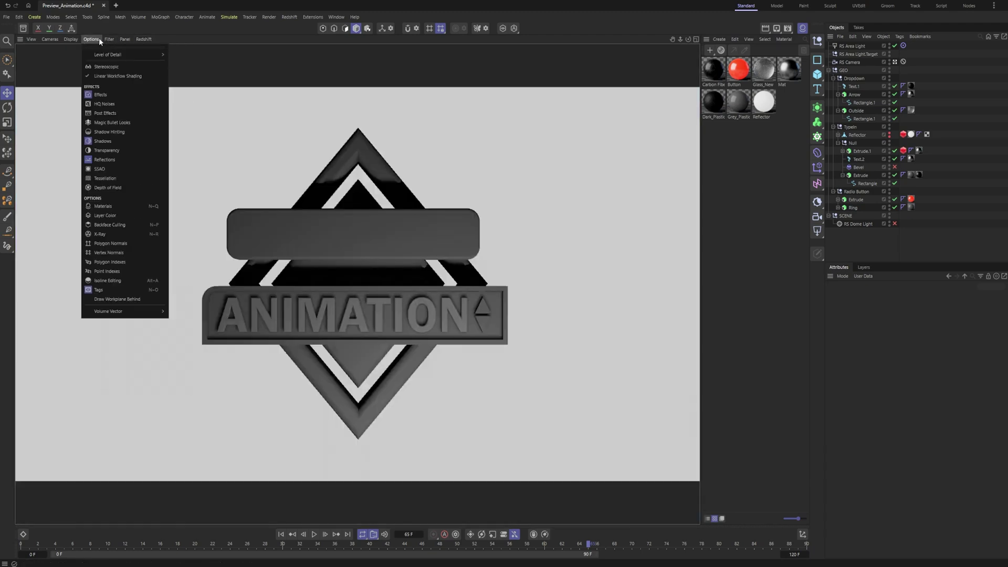
pyautogui.moveTo(107, 38)
# Select RS Dome Light, run and stop a Redshift IPR render, then scrub back to frame 52.
pyautogui.click(502, 217)
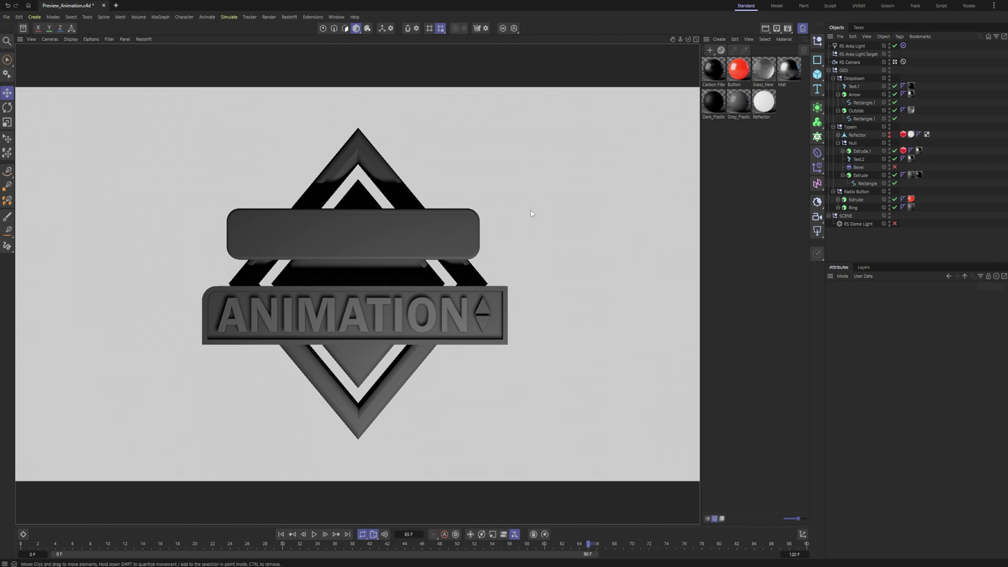
pyautogui.click(861, 224)
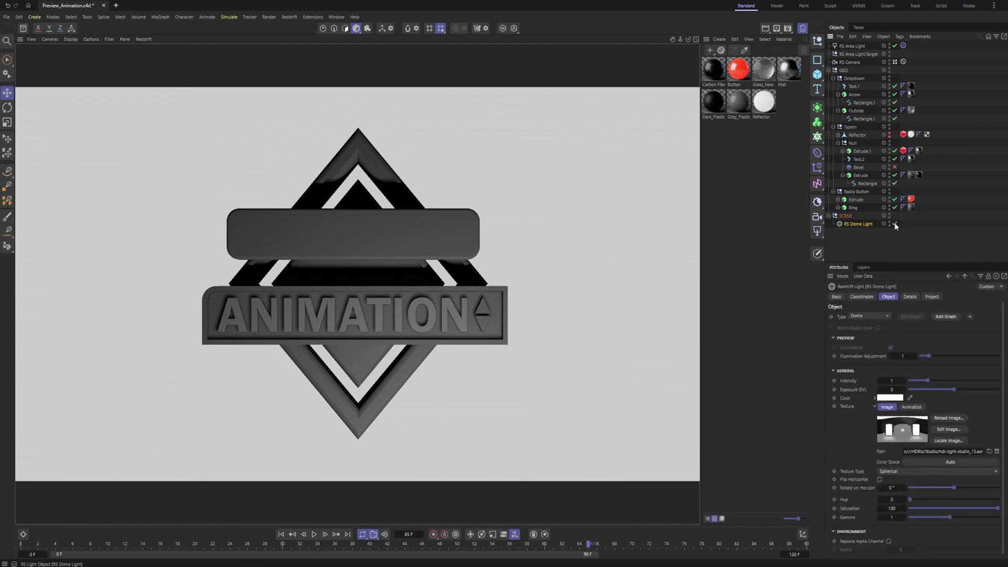
pyautogui.click(143, 38)
pyautogui.click(149, 48)
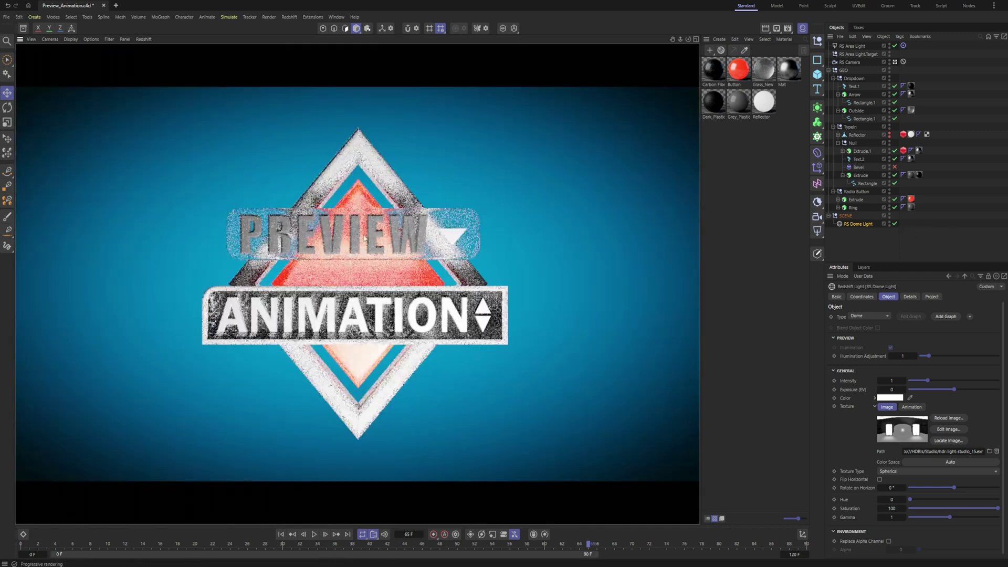
pyautogui.click(144, 39)
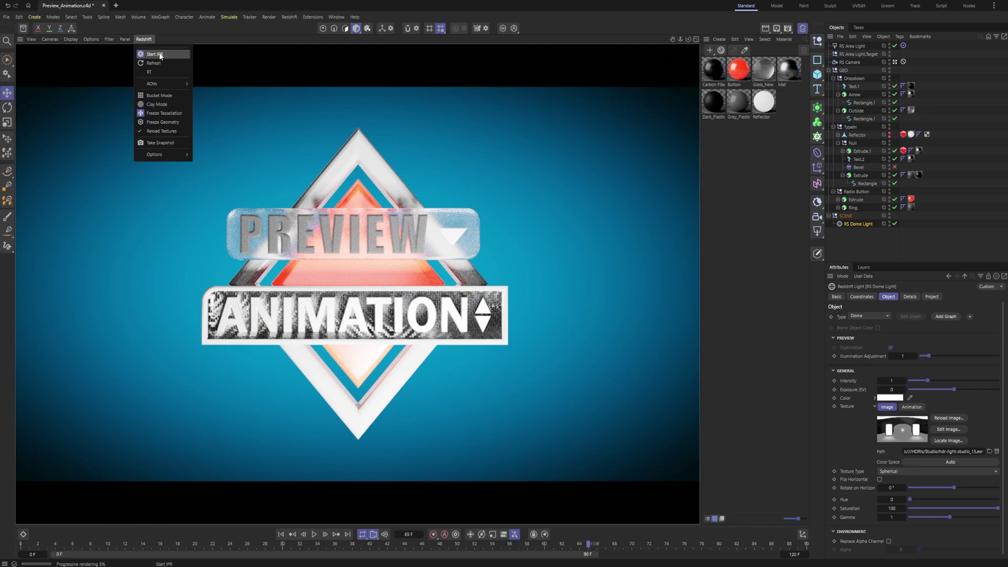
pyautogui.click(158, 54)
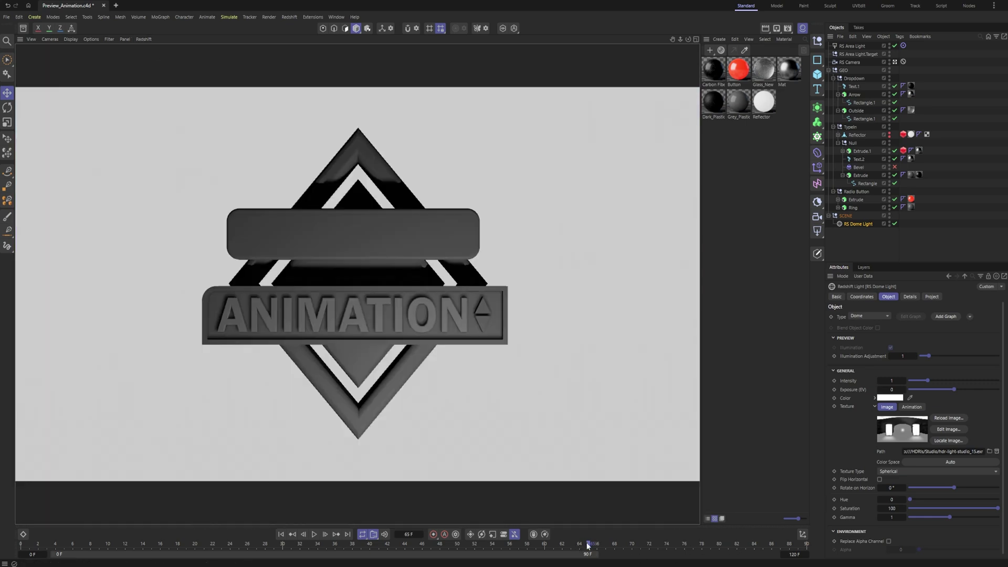
pyautogui.moveTo(588, 546); pyautogui.dragTo(475, 502)
# Toggle the viewport's Materials display on, then off again.
pyautogui.click(91, 39)
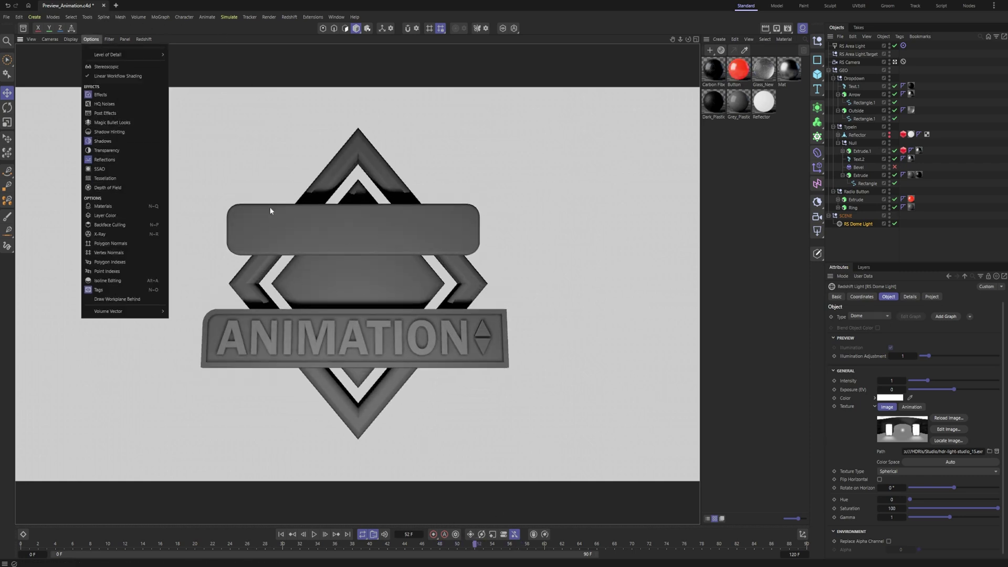
pyautogui.click(118, 169)
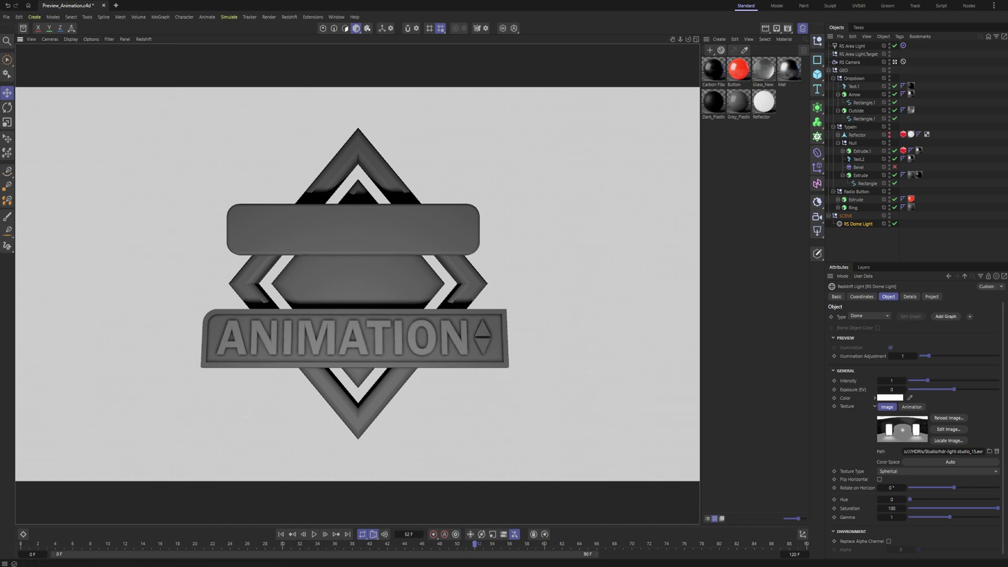
pyautogui.click(92, 38)
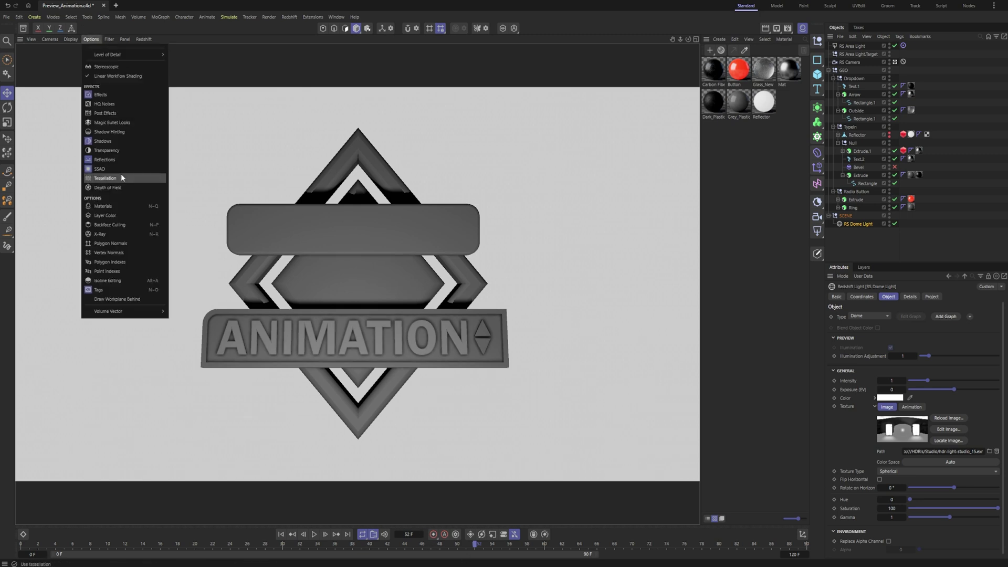
pyautogui.click(110, 206)
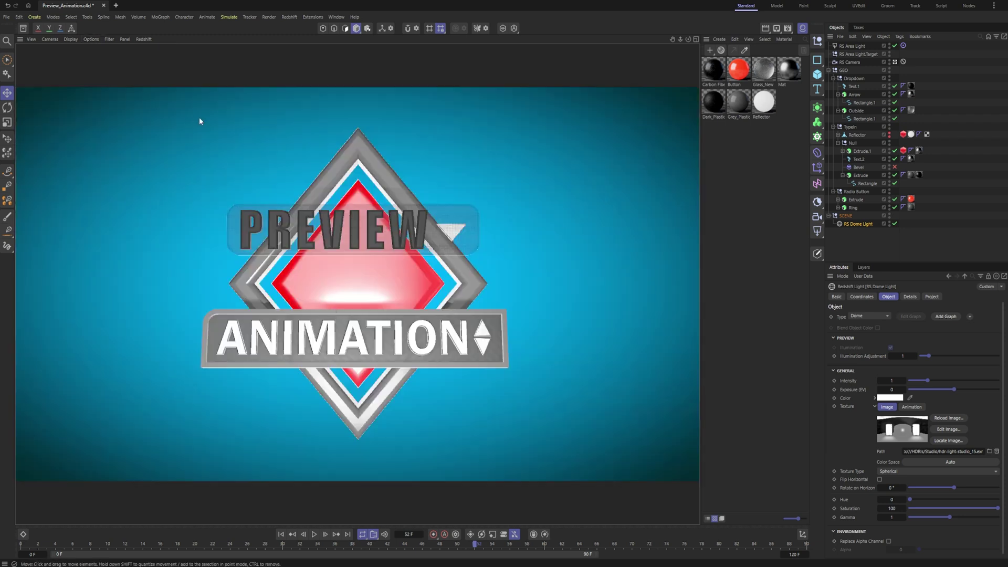
pyautogui.click(91, 39)
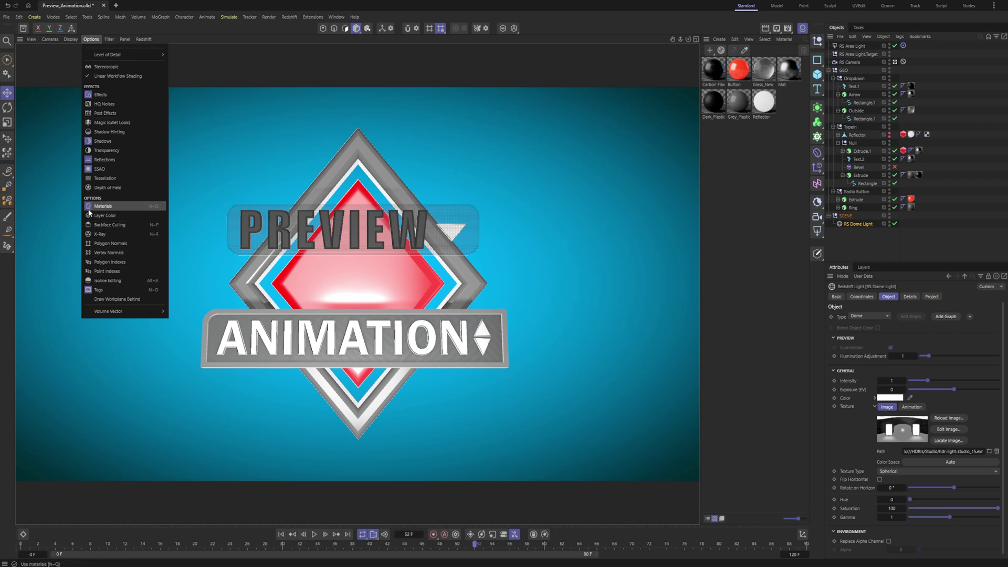
pyautogui.click(103, 206)
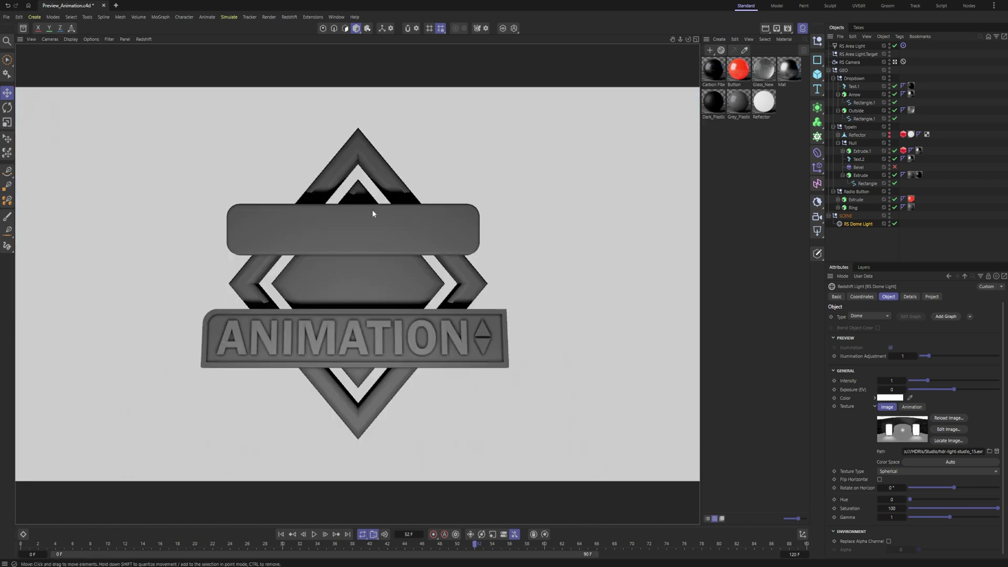
# Select the Outside and ANIMATION text objects, then re-enable Materials in the viewport.
pyautogui.click(405, 230)
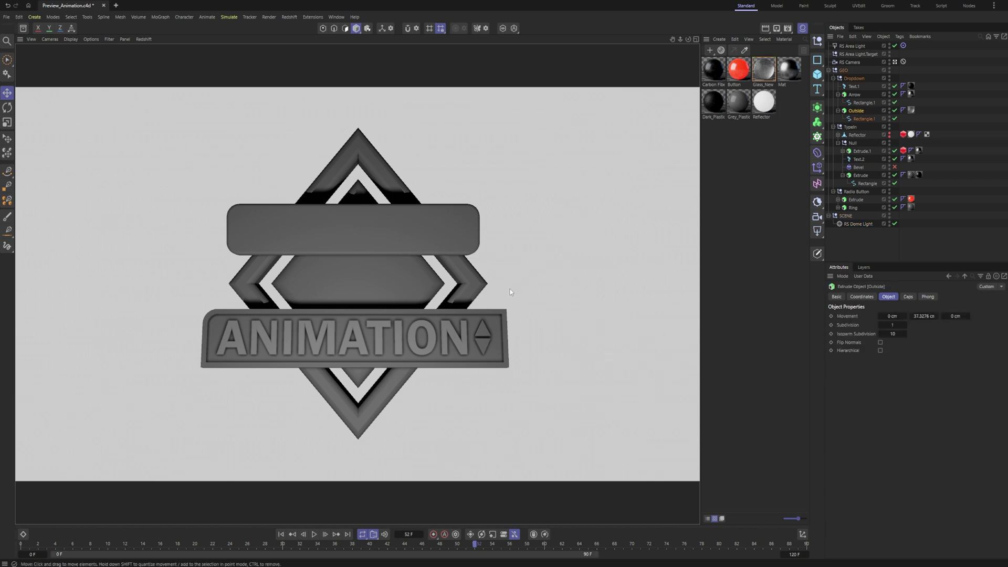
pyautogui.click(454, 346)
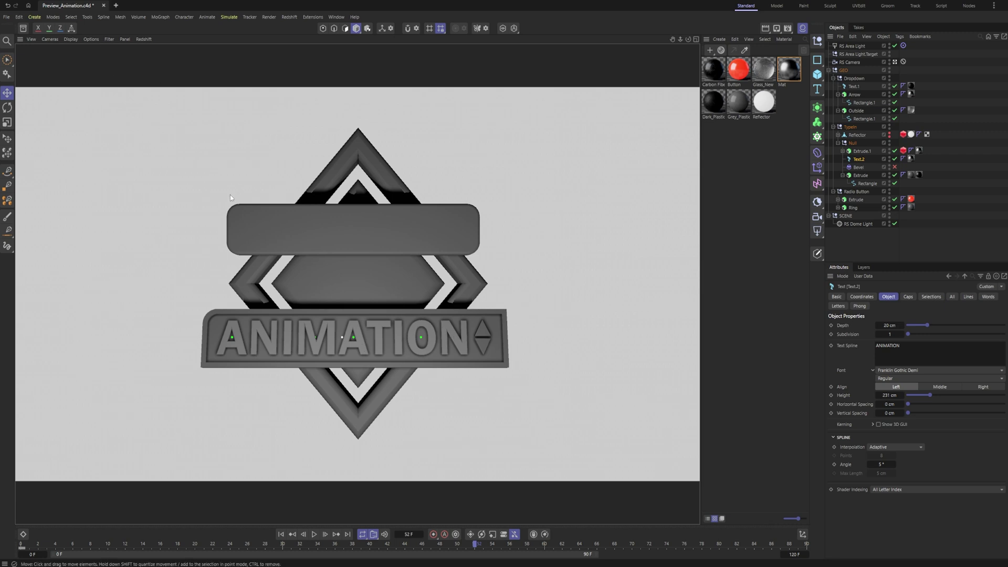
pyautogui.click(91, 39)
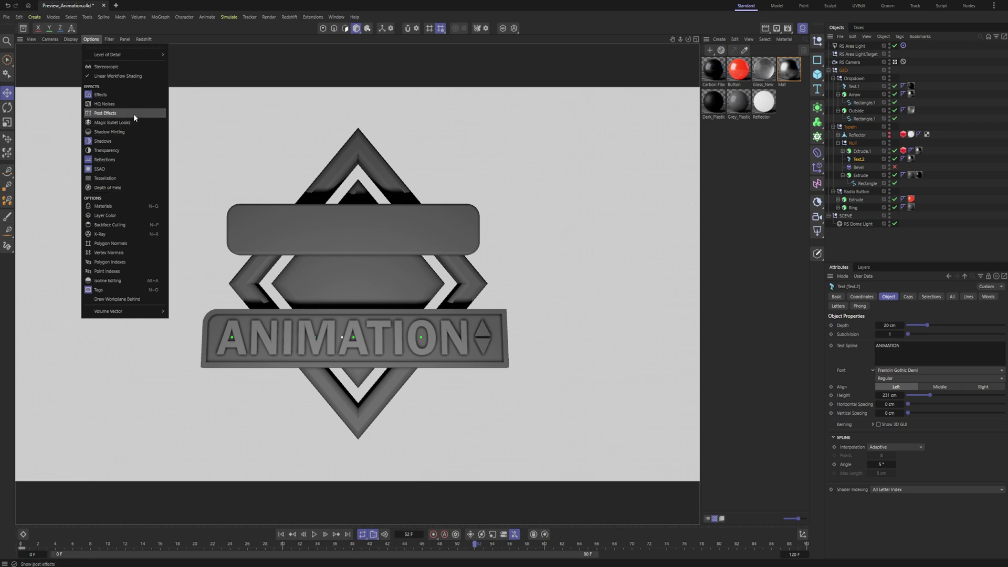
pyautogui.click(124, 208)
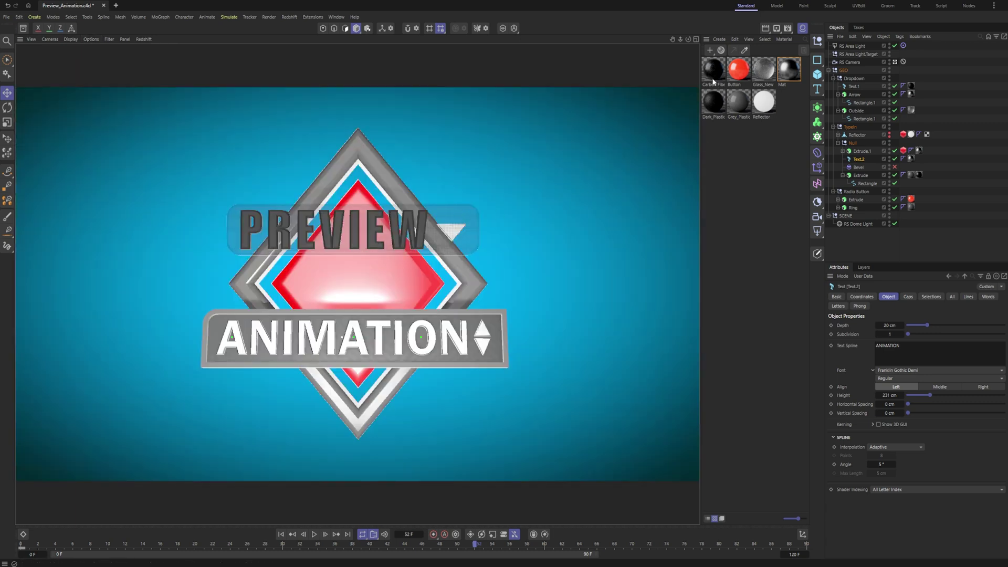
# Open the Button material's node graph, inspect its Color node, and close the Node Editor.
pyautogui.click(740, 70)
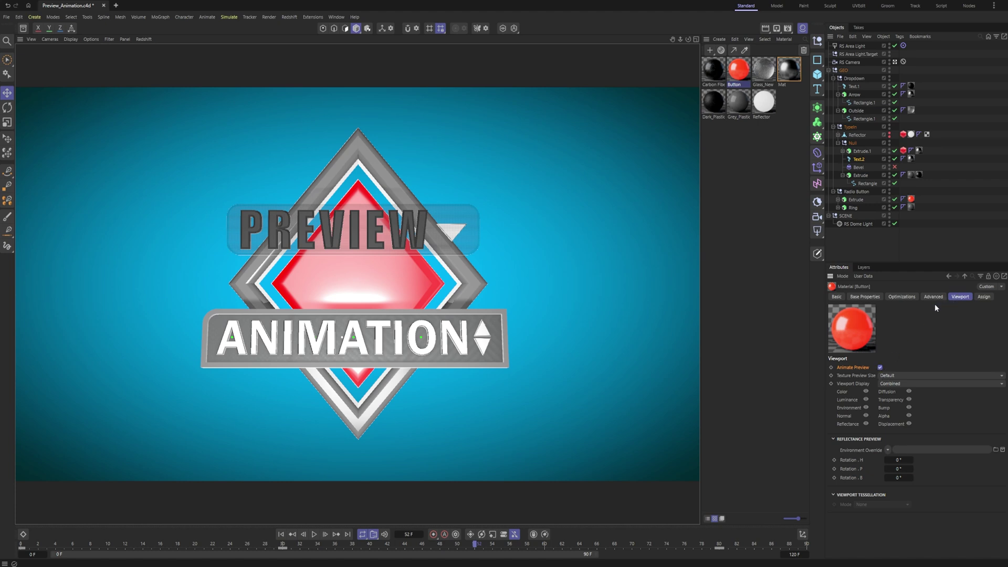
pyautogui.doubleClick(739, 69)
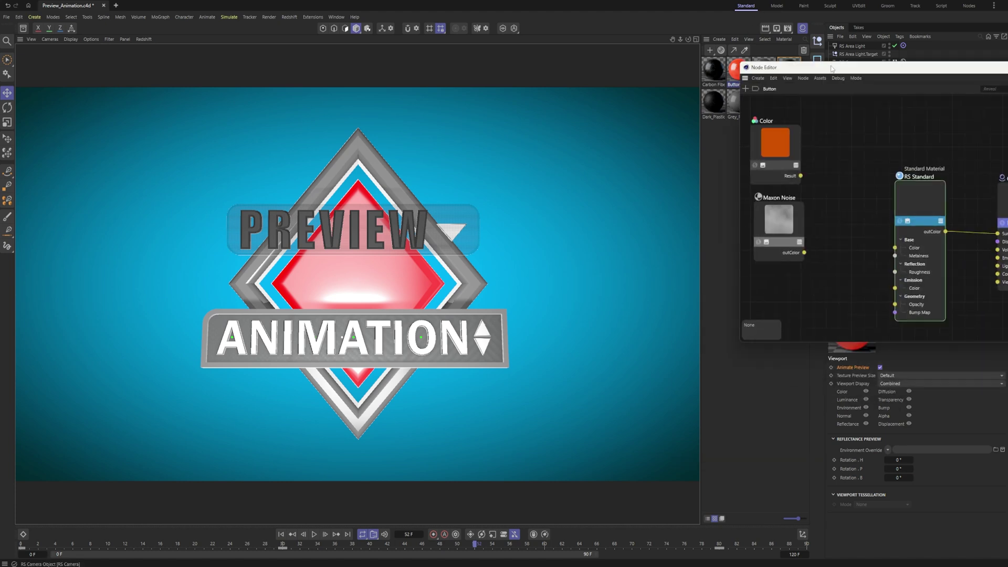
pyautogui.moveTo(831, 69); pyautogui.dragTo(398, 104)
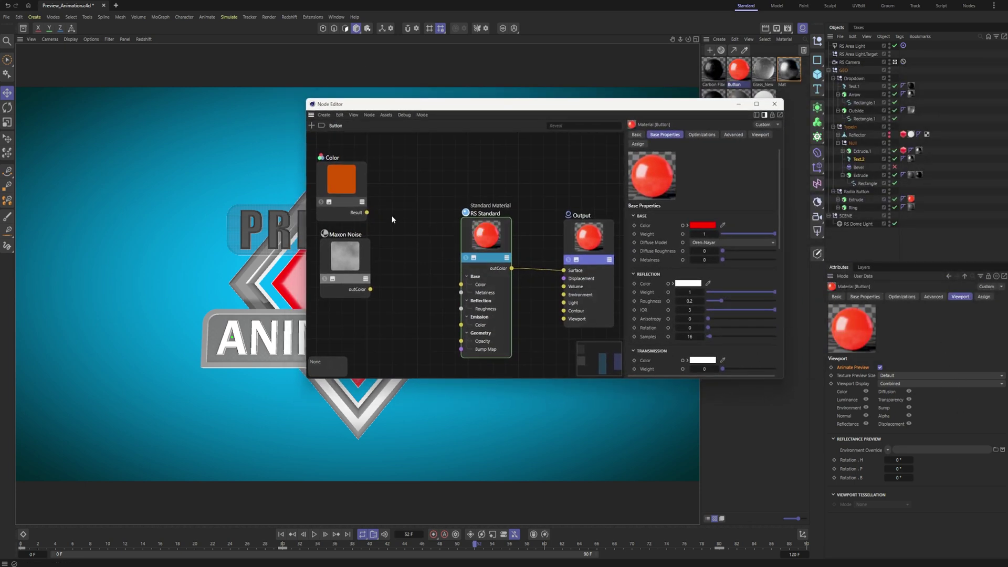
pyautogui.click(366, 185)
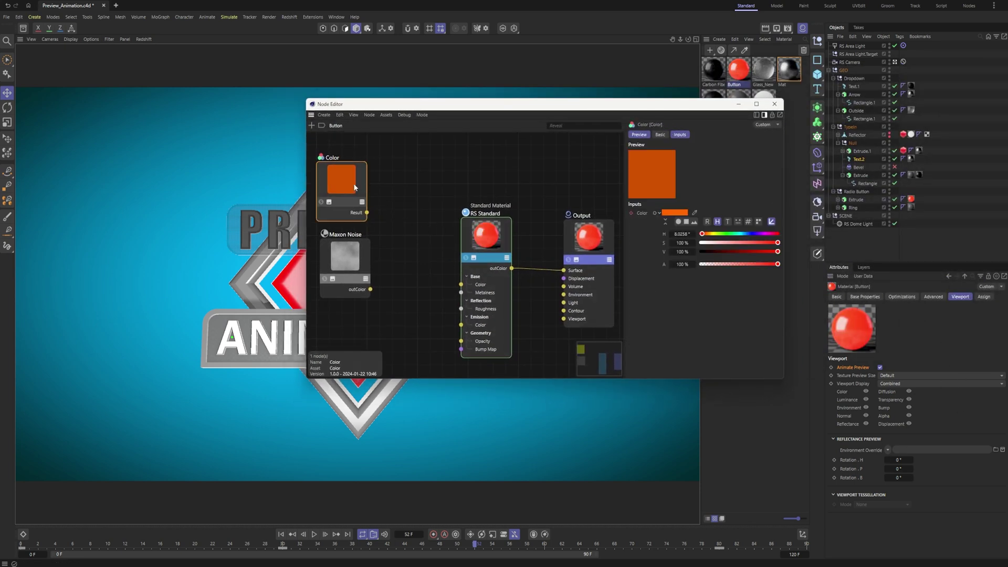
pyautogui.click(774, 103)
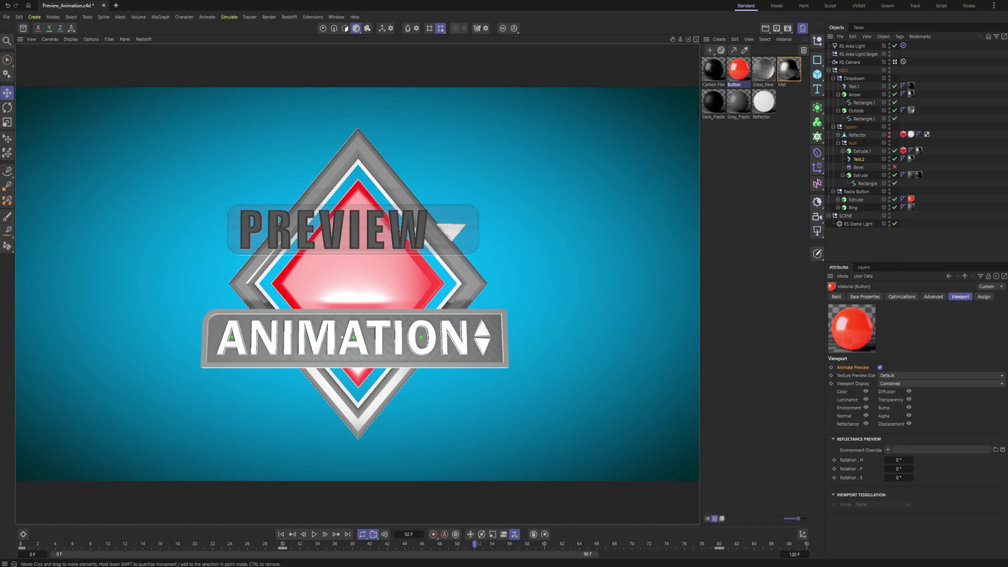
pyautogui.doubleClick(743, 71)
pyautogui.moveTo(431, 268); pyautogui.dragTo(399, 212)
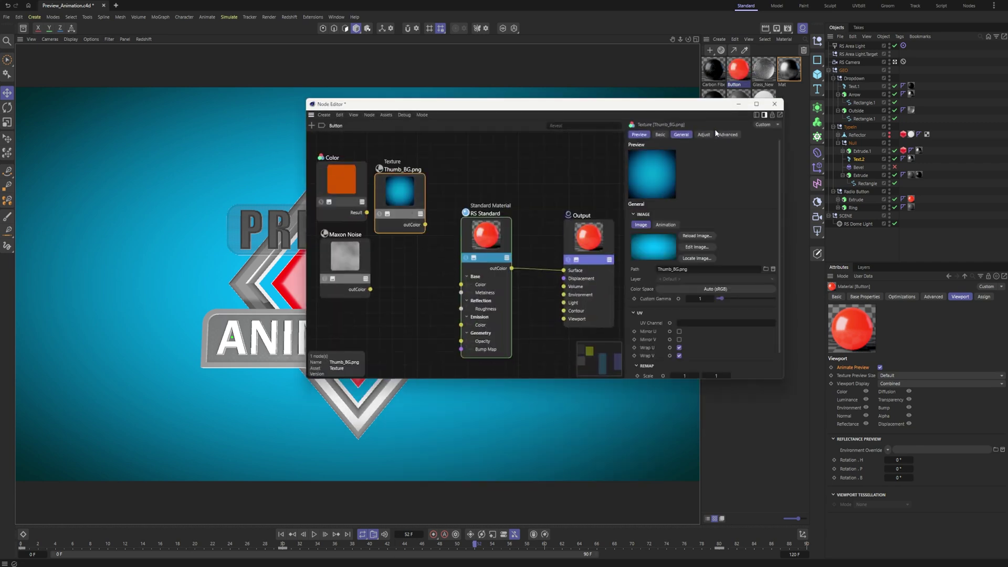
pyautogui.click(681, 134)
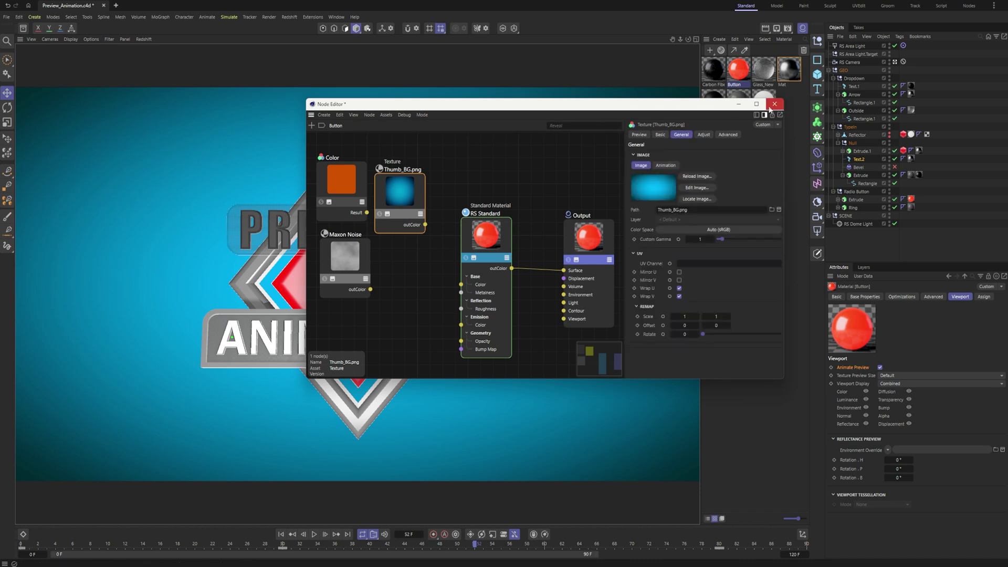
pyautogui.press('Delete')
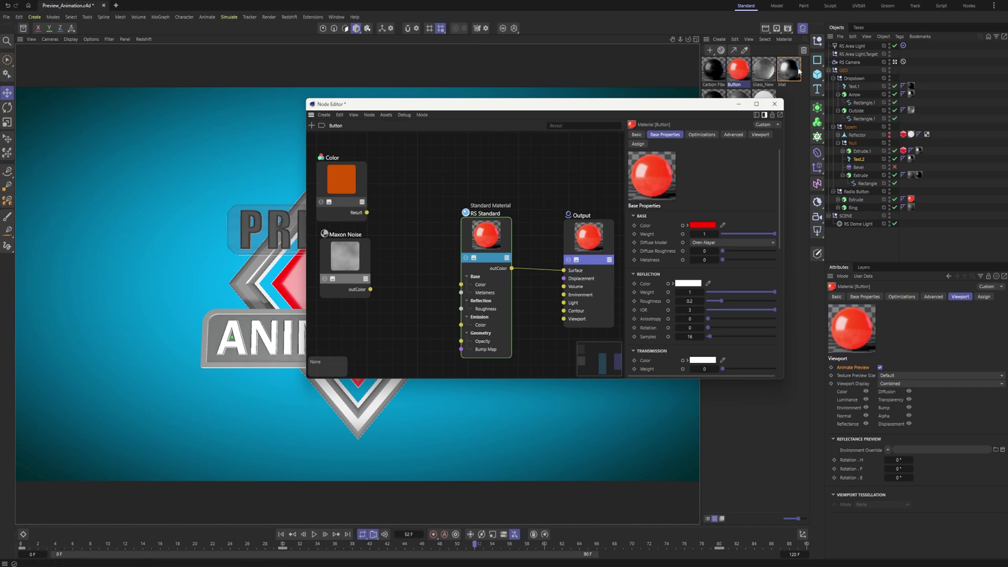
pyautogui.click(775, 104)
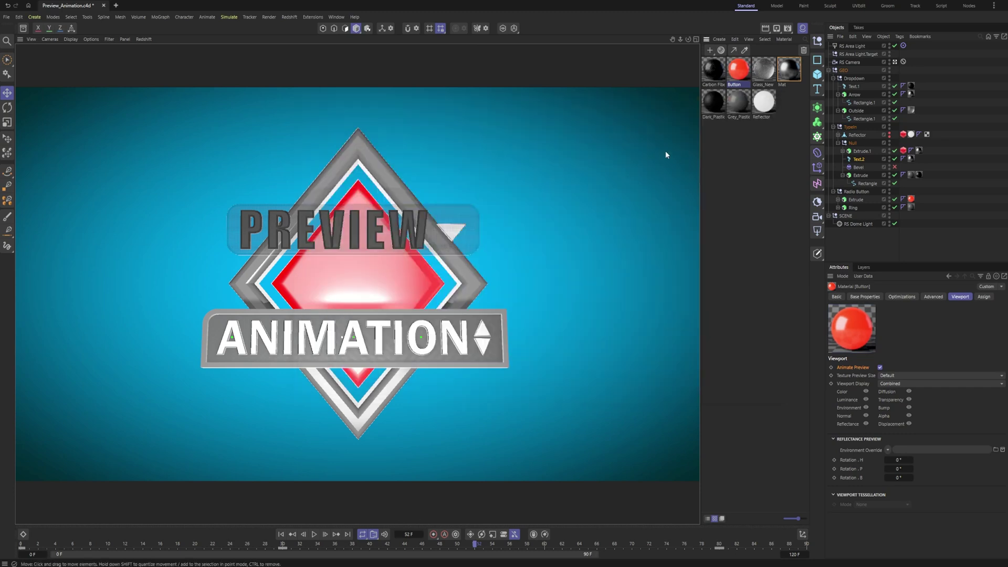
# Wire the Color node's Result into the Button material's Base Color and Emission Color.
pyautogui.doubleClick(738, 74)
pyautogui.moveTo(783, 68); pyautogui.dragTo(512, 75)
pyautogui.moveTo(532, 179); pyautogui.dragTo(625, 251)
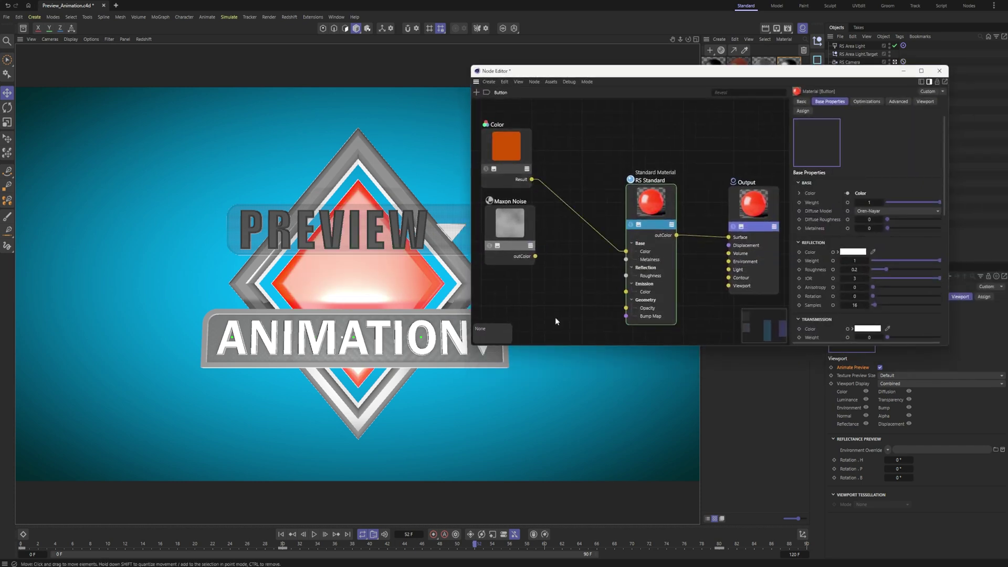
pyautogui.moveTo(526, 146); pyautogui.dragTo(536, 140)
pyautogui.moveTo(626, 251)
pyautogui.mouseDown()
pyautogui.moveTo(646, 208)
pyautogui.moveTo(626, 251)
pyautogui.mouseUp()
pyautogui.moveTo(541, 174); pyautogui.dragTo(631, 204)
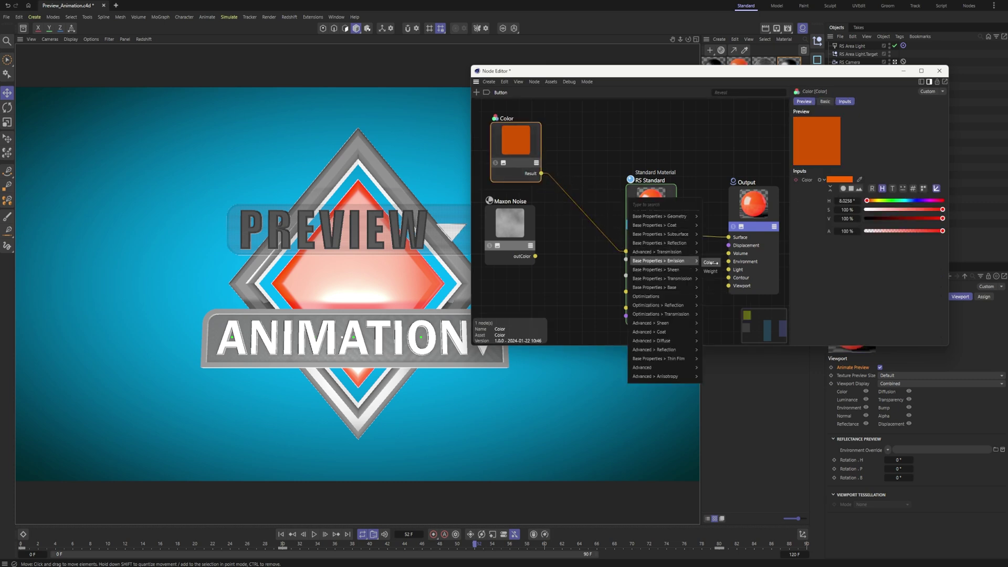
pyautogui.click(710, 262)
# Connect Maxon Noise outColor to Reflection Roughness and scrub the timeline to check.
pyautogui.moveTo(50, 546); pyautogui.dragTo(215, 515)
pyautogui.moveTo(536, 255); pyautogui.dragTo(626, 275)
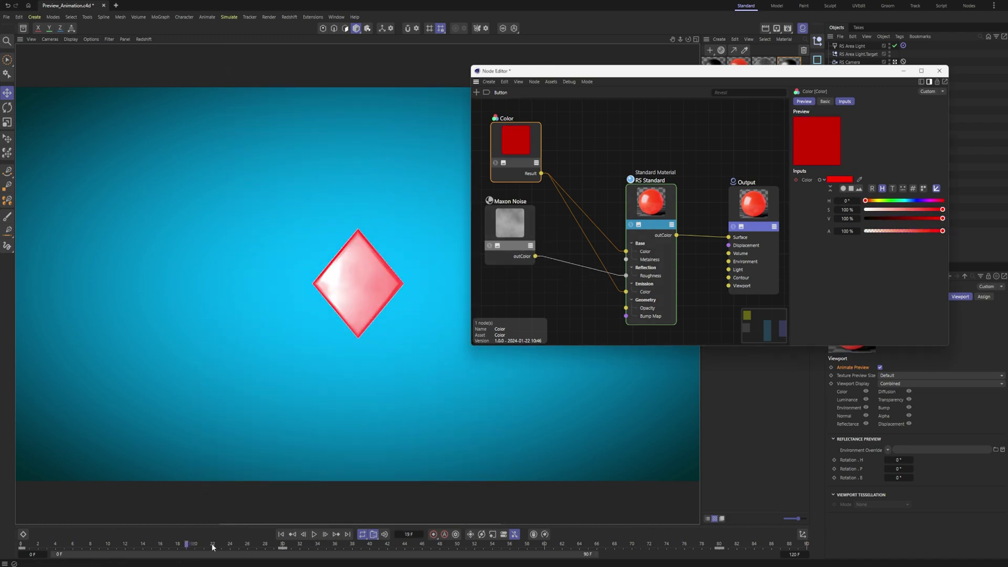
pyautogui.moveTo(196, 544); pyautogui.dragTo(405, 546)
# Keyframe the Maxon Noise setting and scrub between frames 30 and 48 to check it.
pyautogui.click(490, 246)
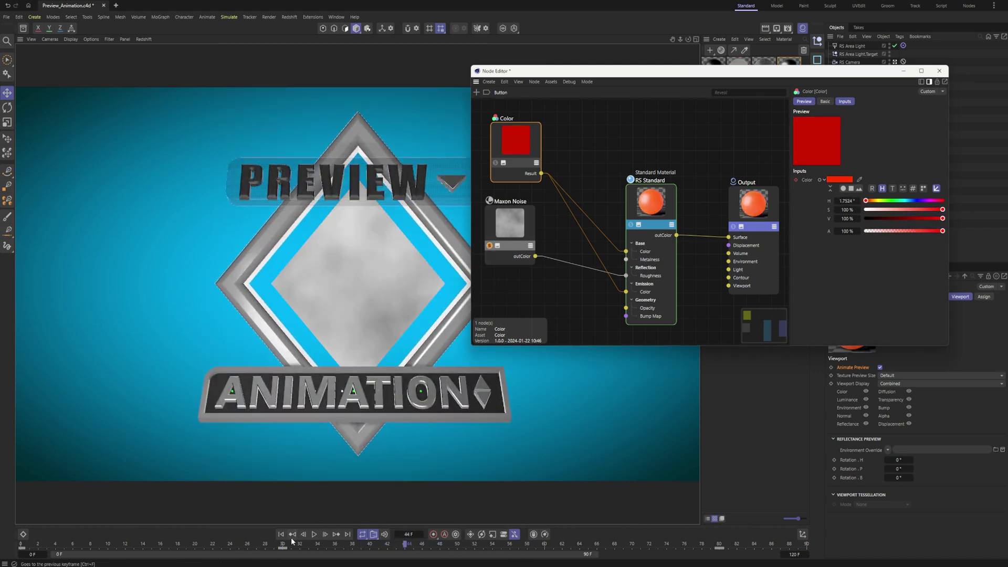
pyautogui.click(361, 545)
pyautogui.moveTo(361, 545); pyautogui.dragTo(501, 544)
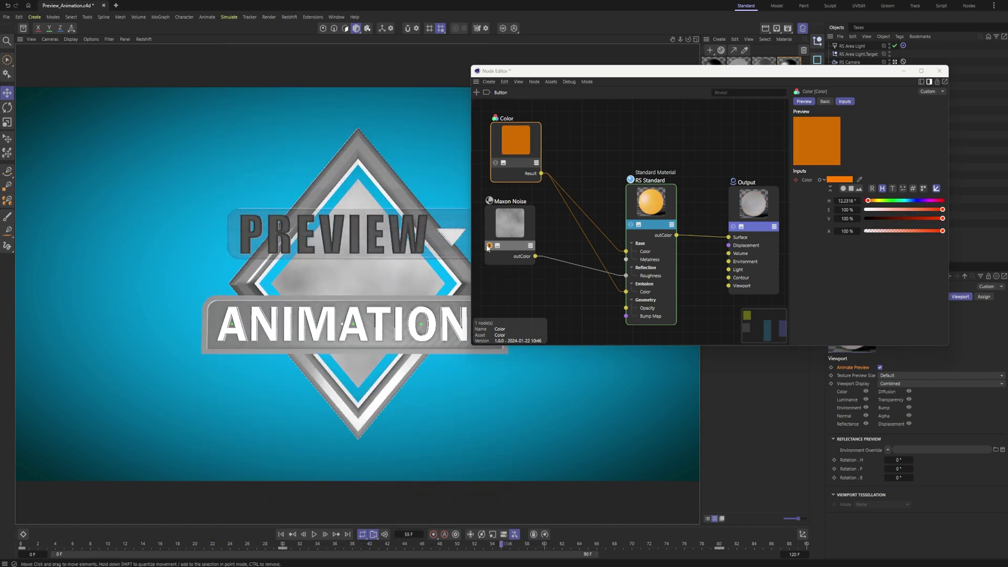
pyautogui.click(442, 546)
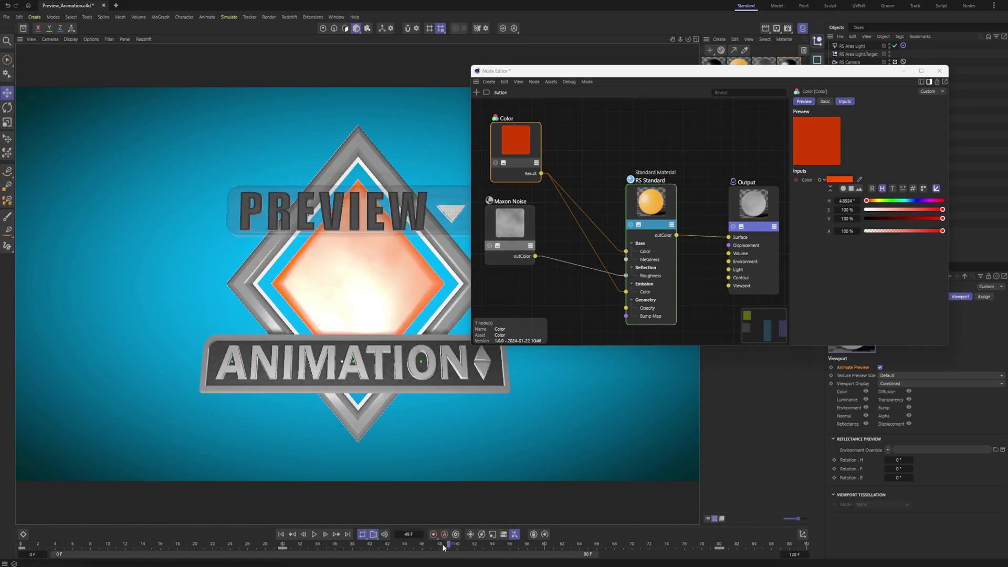
pyautogui.moveTo(443, 548); pyautogui.dragTo(134, 551)
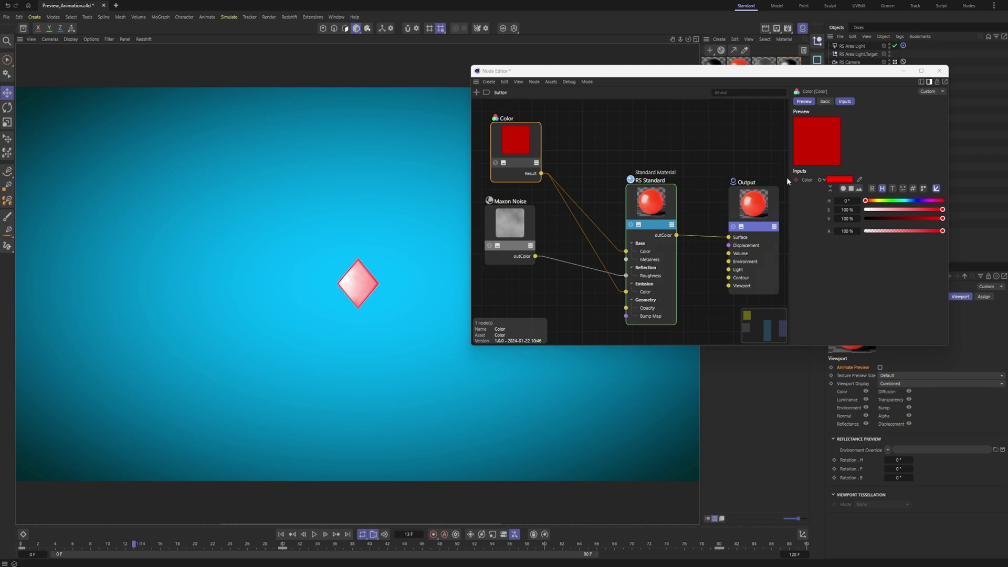
# Tick Animate Preview in the material's Viewport settings and reposition the Maxon Noise node.
pyautogui.moveTo(578, 67); pyautogui.dragTo(500, 2)
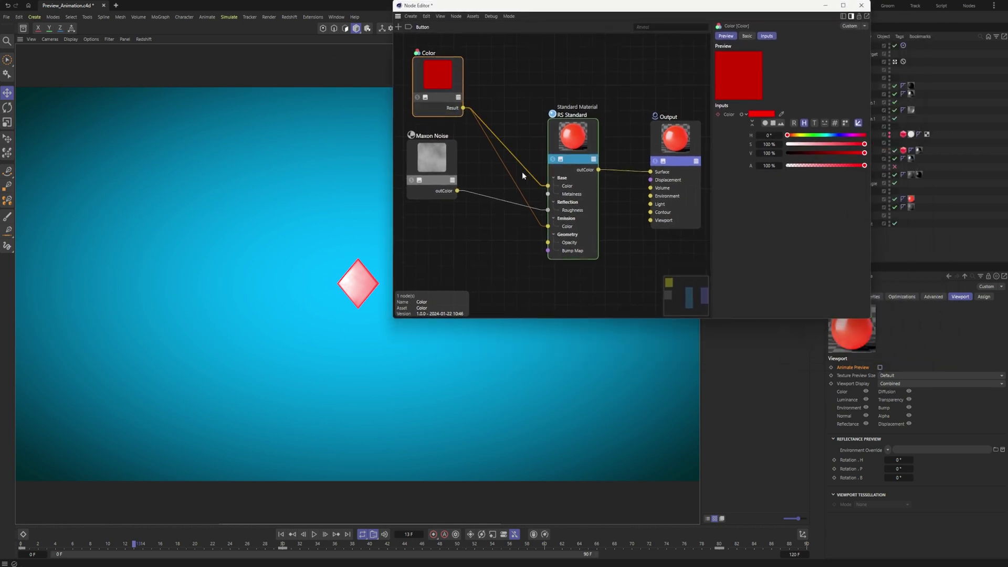
pyautogui.click(880, 367)
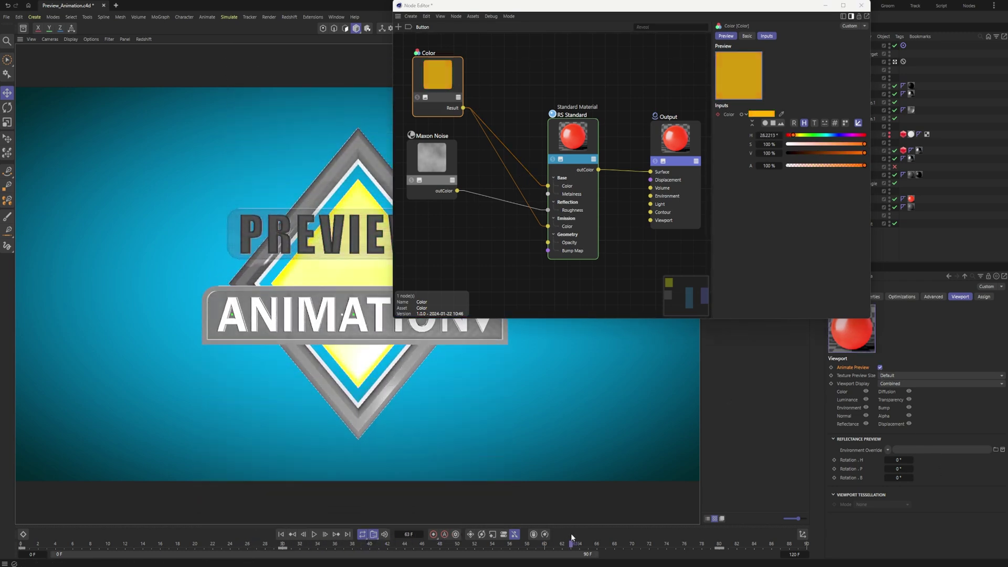
pyautogui.moveTo(442, 161); pyautogui.dragTo(437, 233)
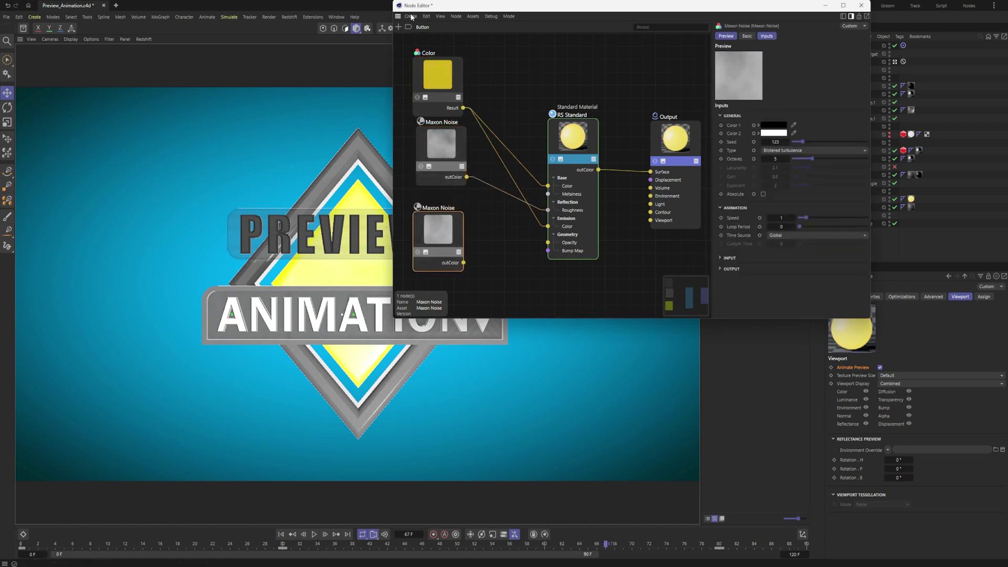
# Add a Bump Map node fed by the lower Maxon Noise and plug it into RS Standard's Bump Map.
pyautogui.click(400, 27)
pyautogui.write('bum')
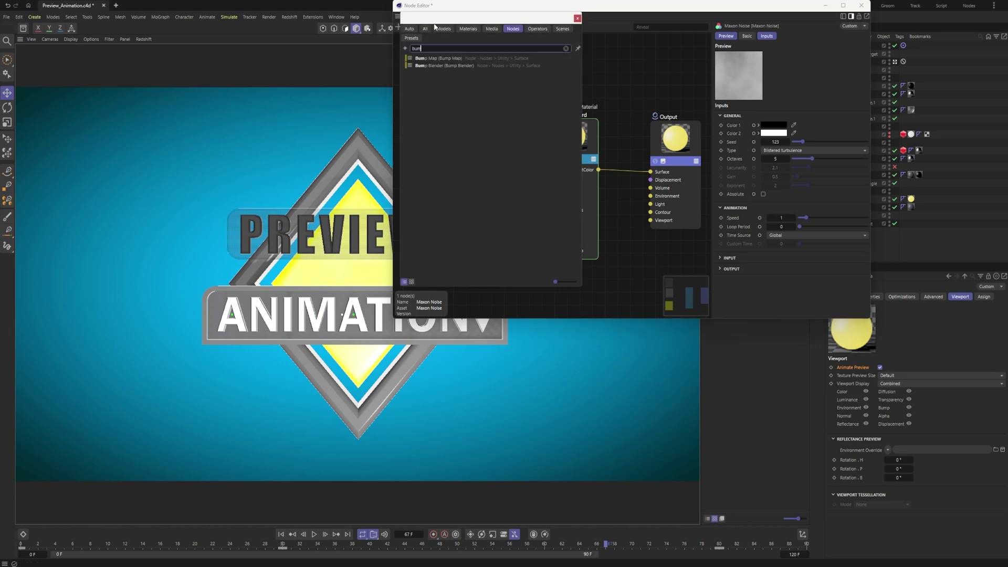
pyautogui.doubleClick(446, 58)
pyautogui.moveTo(562, 189); pyautogui.dragTo(479, 265)
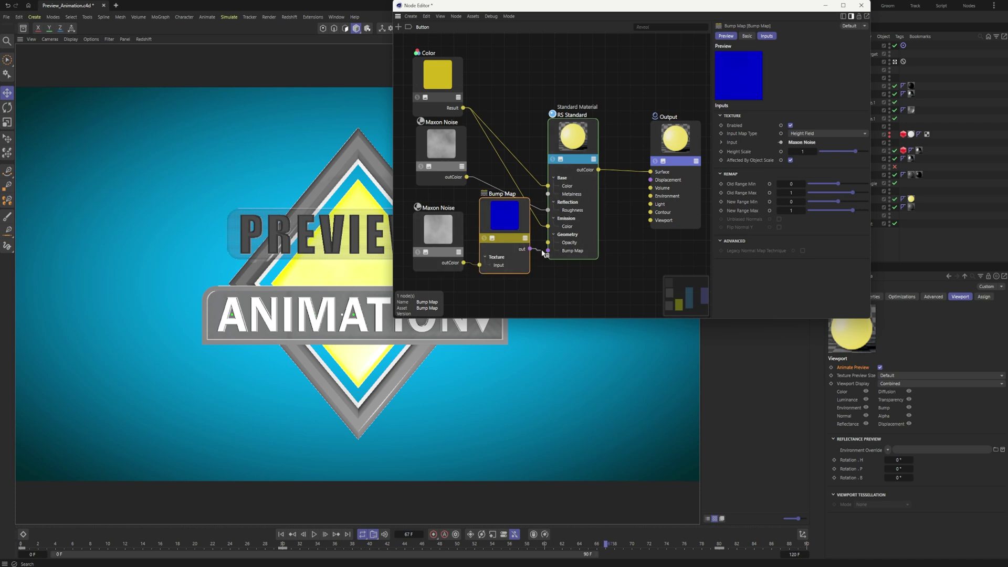
pyautogui.moveTo(548, 254); pyautogui.dragTo(547, 251)
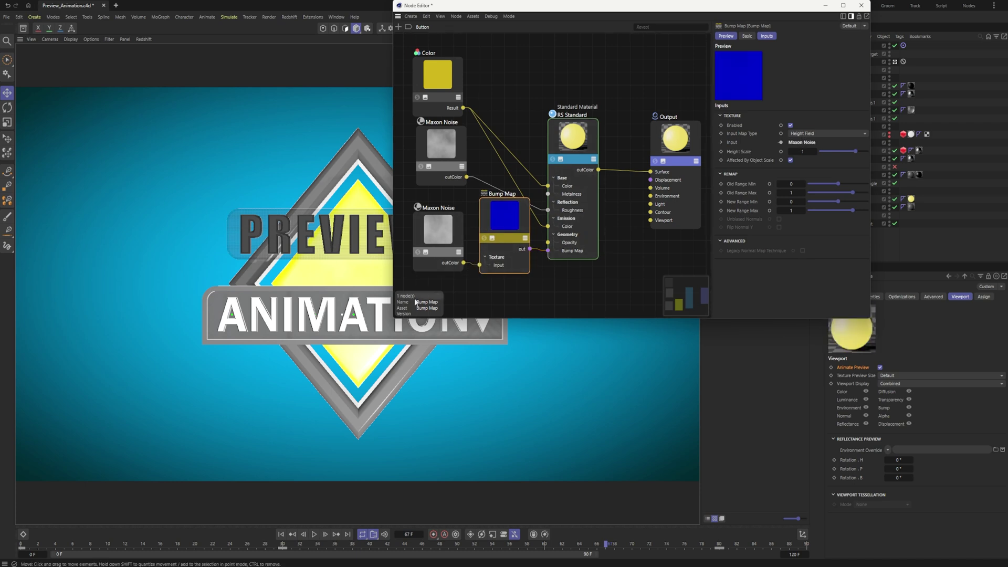
pyautogui.moveTo(486, 247); pyautogui.dragTo(503, 248)
pyautogui.moveTo(421, 231); pyautogui.dragTo(413, 246)
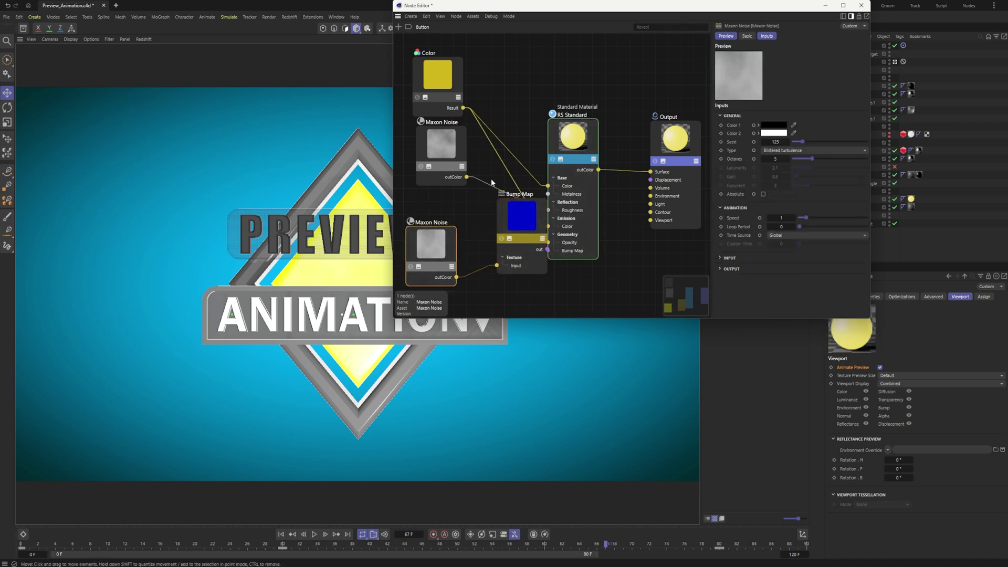
# Delete the Base Color and Roughness wires from the Button material.
pyautogui.click(488, 181)
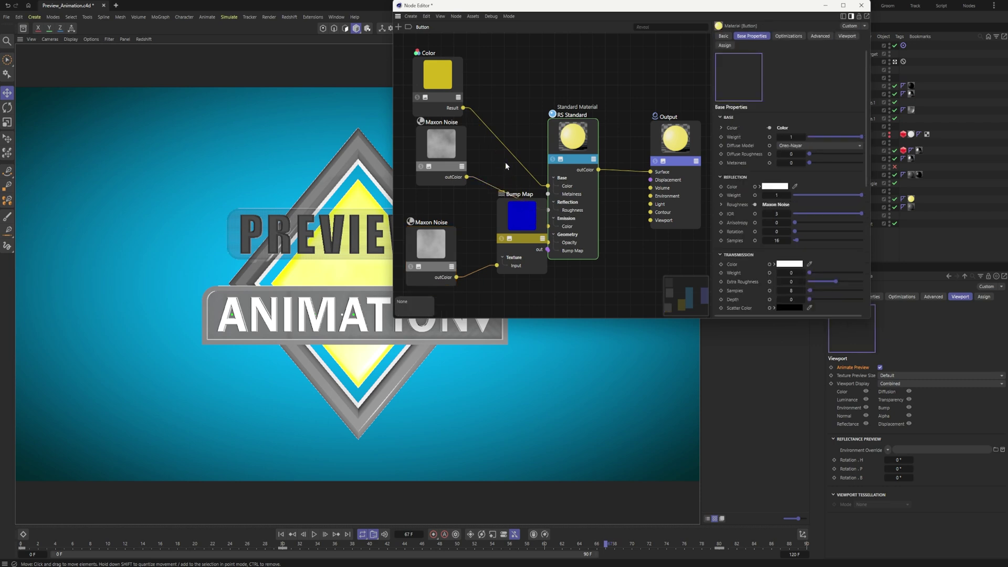
pyautogui.press('Delete')
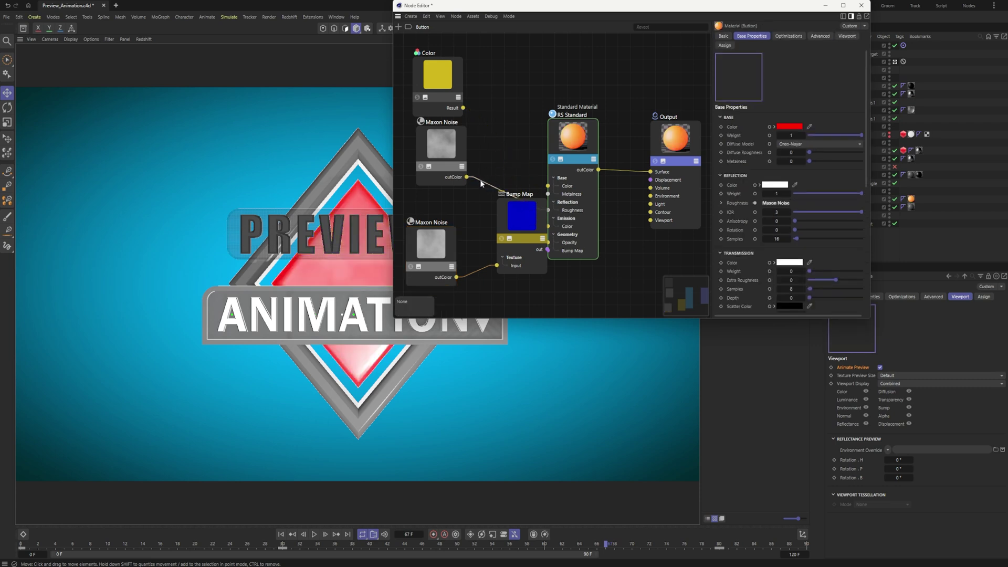
pyautogui.press('Delete')
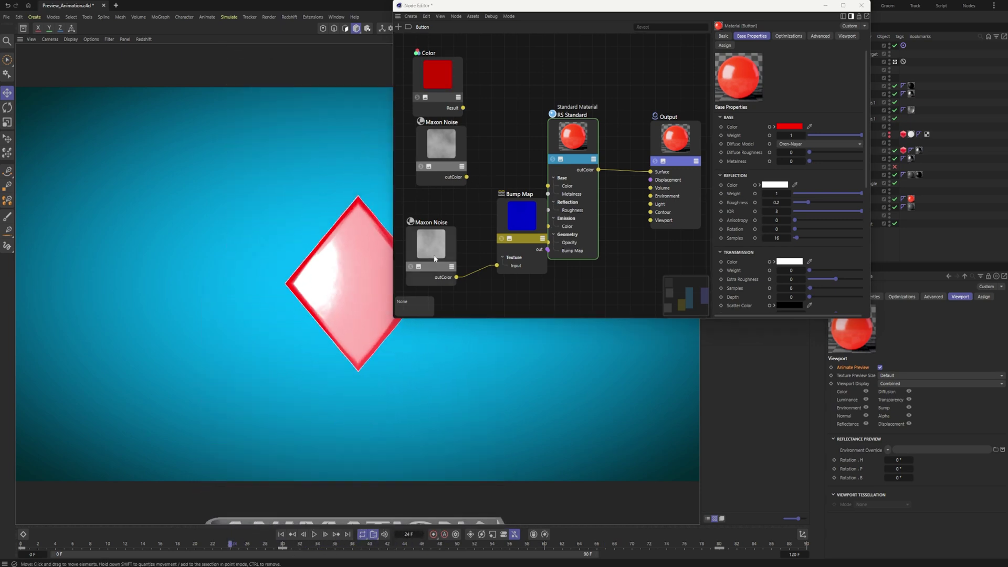
# Preview the bump's Maxon Noise alone, expand its Input section, scroll to Output, and scrub to frame 56.
pyautogui.click(410, 269)
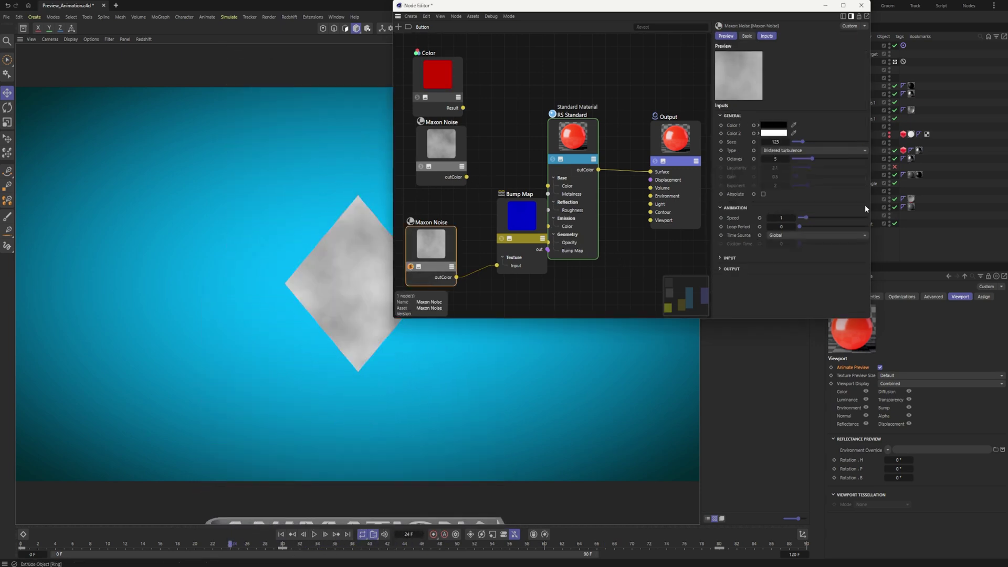
pyautogui.click(730, 258)
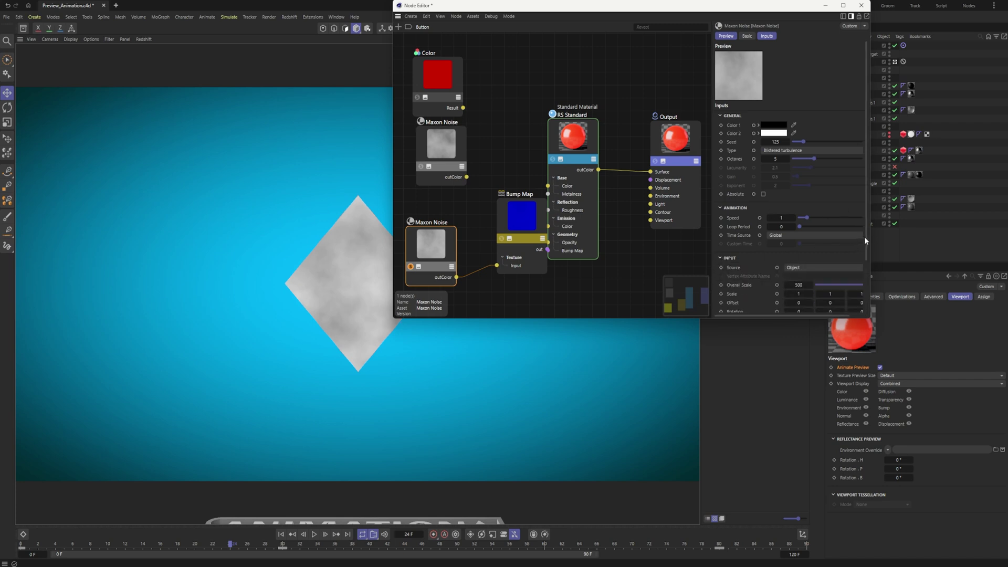
pyautogui.moveTo(867, 240); pyautogui.dragTo(864, 305)
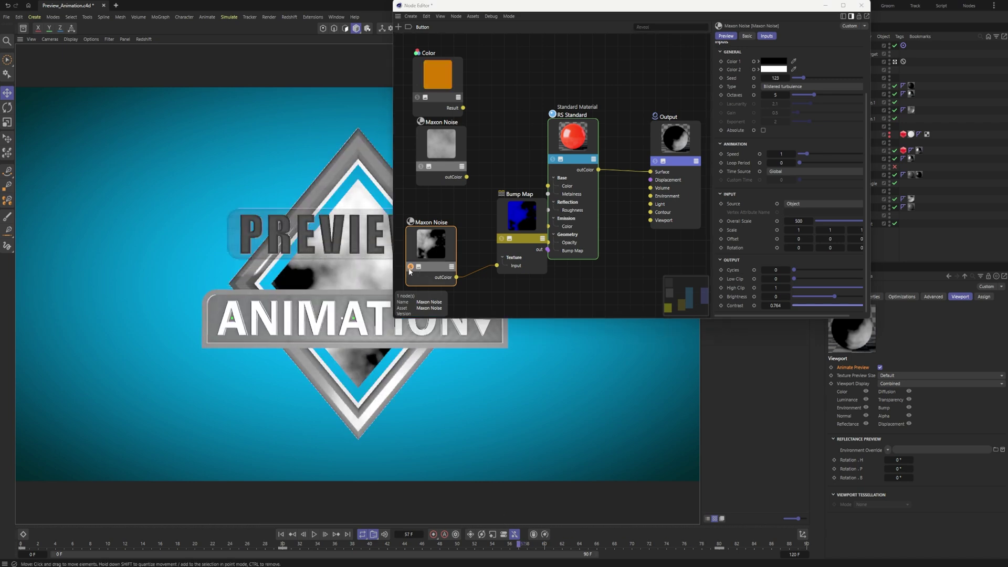
pyautogui.moveTo(522, 543)
pyautogui.mouseDown()
pyautogui.moveTo(256, 551)
pyautogui.moveTo(508, 546)
pyautogui.mouseUp()
# Switch to the default editor camera, scrub the timeline back to frame 28, and orbit the logo.
pyautogui.click(896, 61)
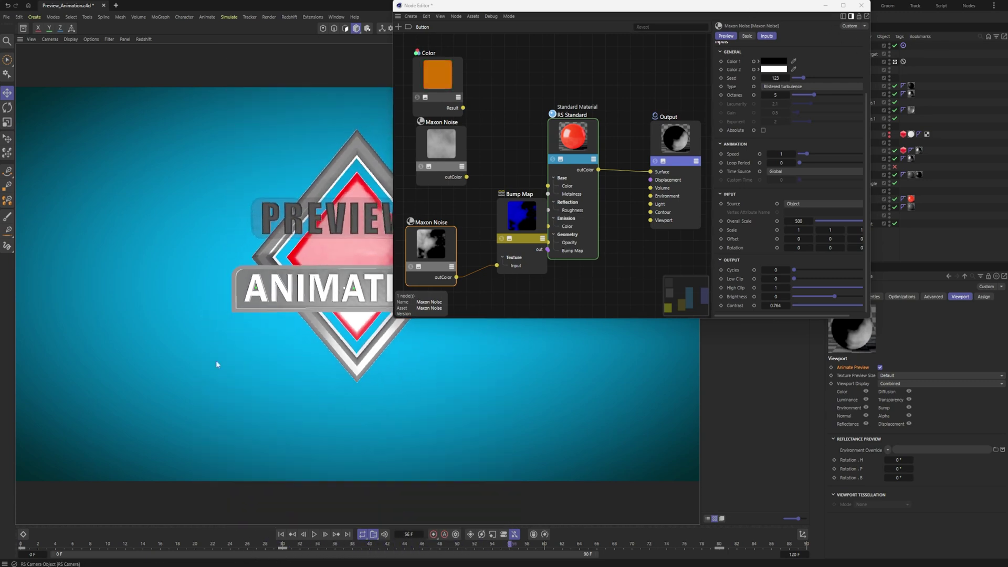
pyautogui.scroll(5, 346, 241)
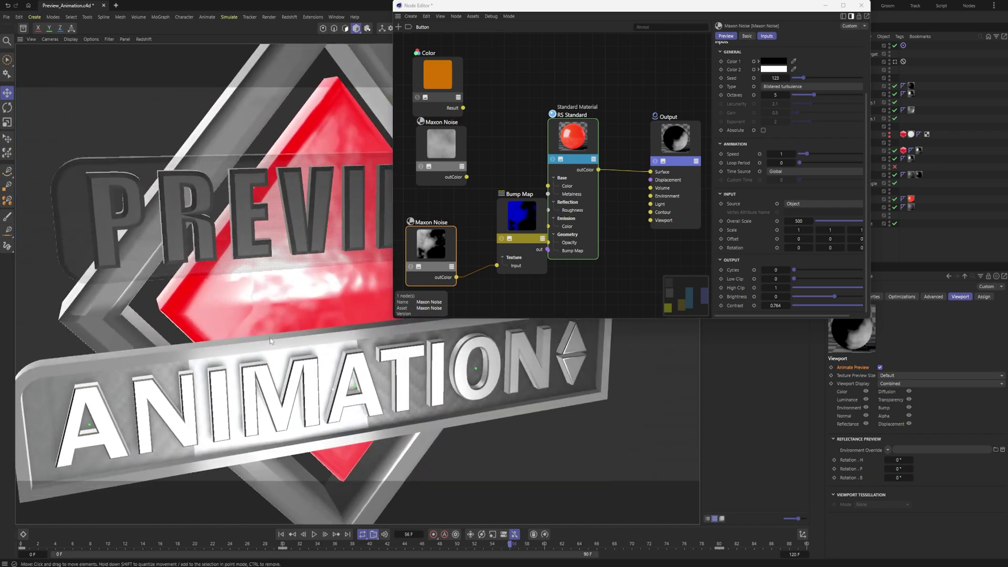
pyautogui.click(327, 546)
pyautogui.moveTo(327, 546); pyautogui.dragTo(667, 535)
pyautogui.keyDown('alt'); pyautogui.moveTo(410, 436); pyautogui.dragTo(420, 436); pyautogui.keyUp('alt')
# Close the Node Editor and view the logo through the RS Camera again.
pyautogui.click(861, 5)
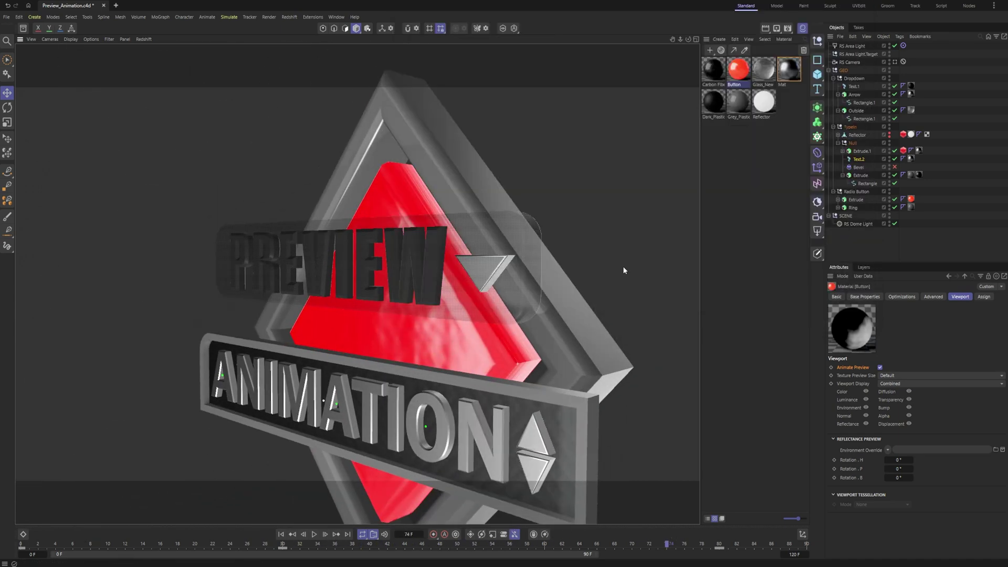
pyautogui.keyDown('alt'); pyautogui.moveTo(368, 315); pyautogui.dragTo(410, 284); pyautogui.keyUp('alt')
pyautogui.click(895, 61)
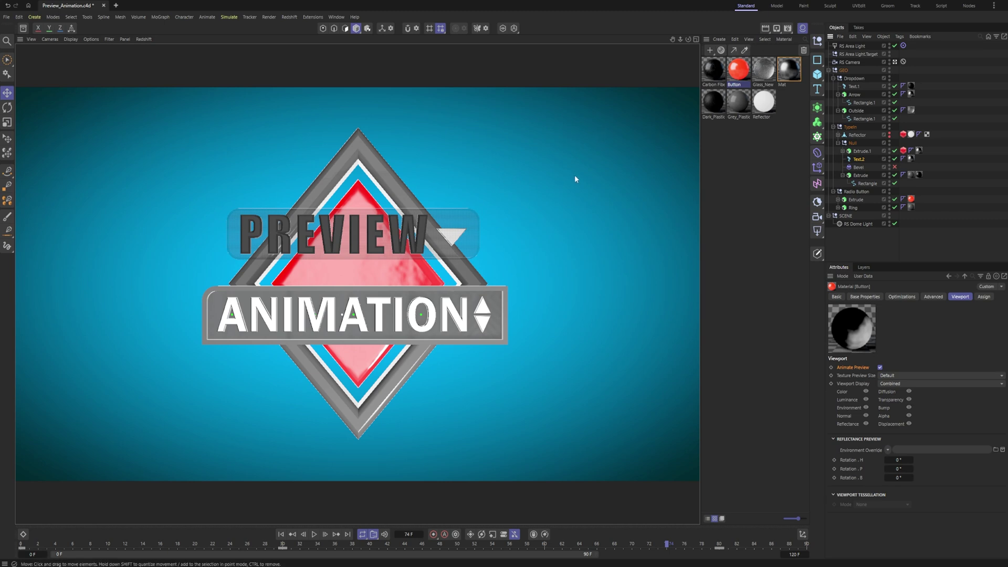
# Add a new render setting named 'Preview' to the render settings list.
pyautogui.click(787, 29)
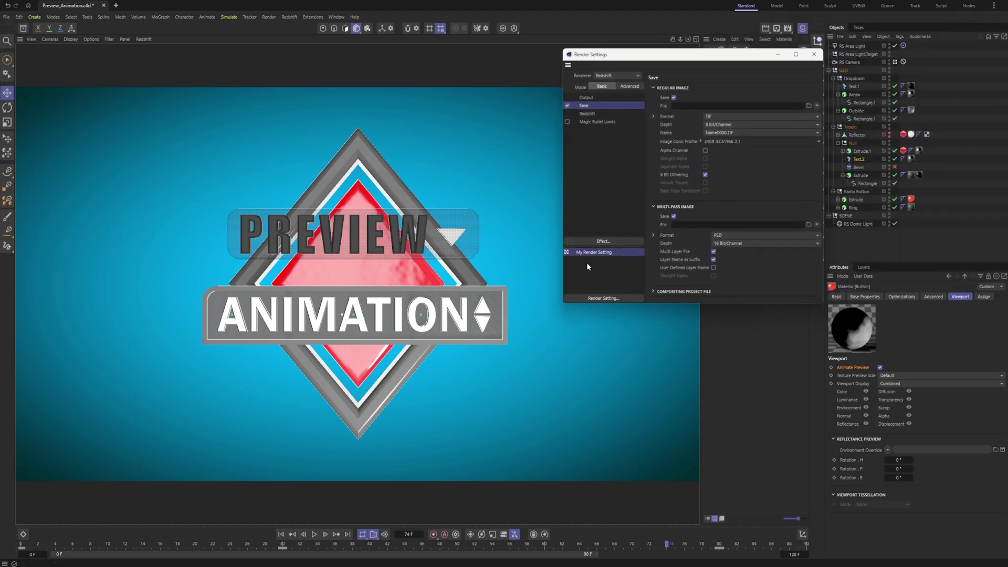
pyautogui.rightClick(588, 267)
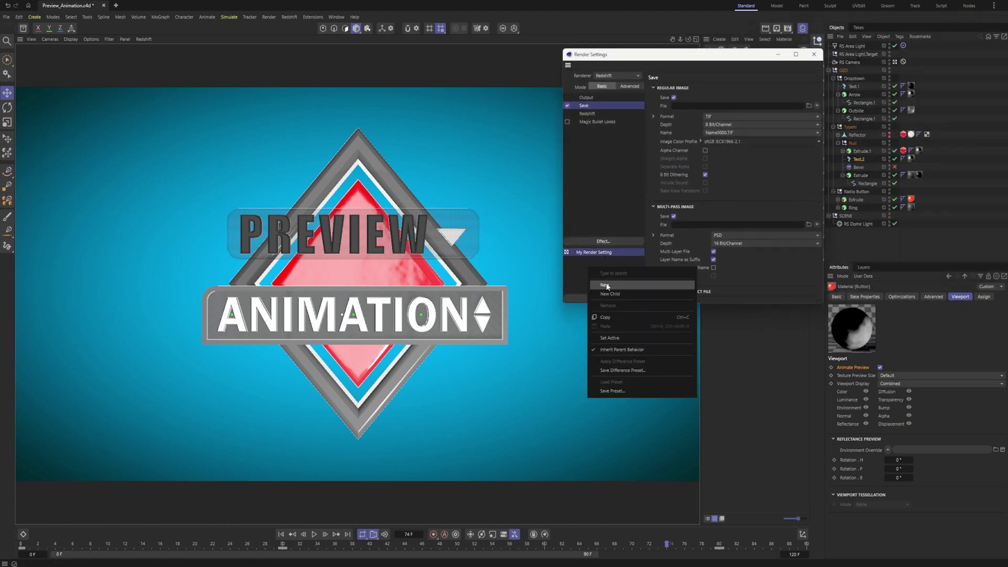
pyautogui.click(605, 285)
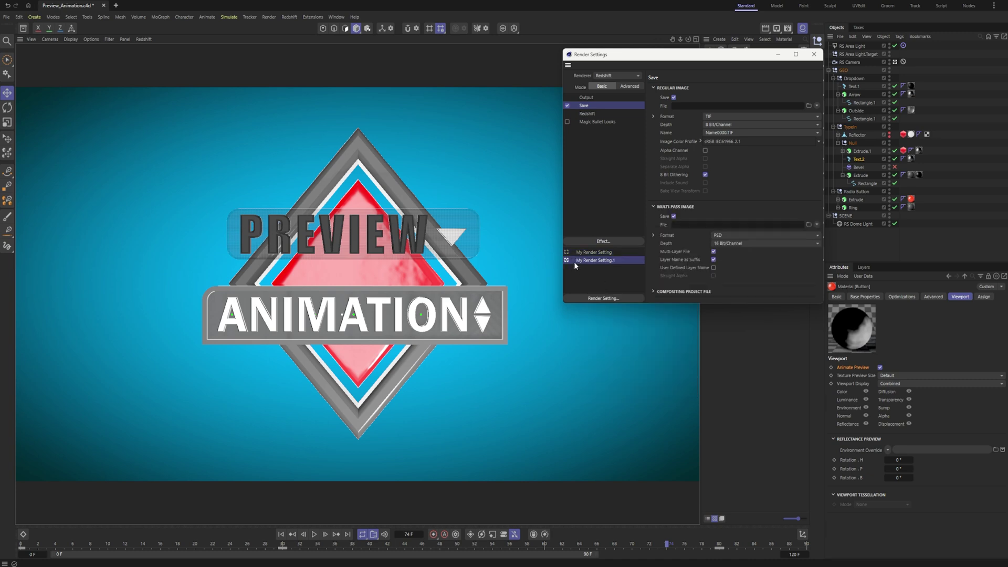
pyautogui.doubleClick(589, 261)
pyautogui.write('Preview')
pyautogui.press('Return')
# In the Redshift options, expand Bucket Quality and try RT before settling on the Production engine.
pyautogui.click(587, 112)
pyautogui.click(651, 113)
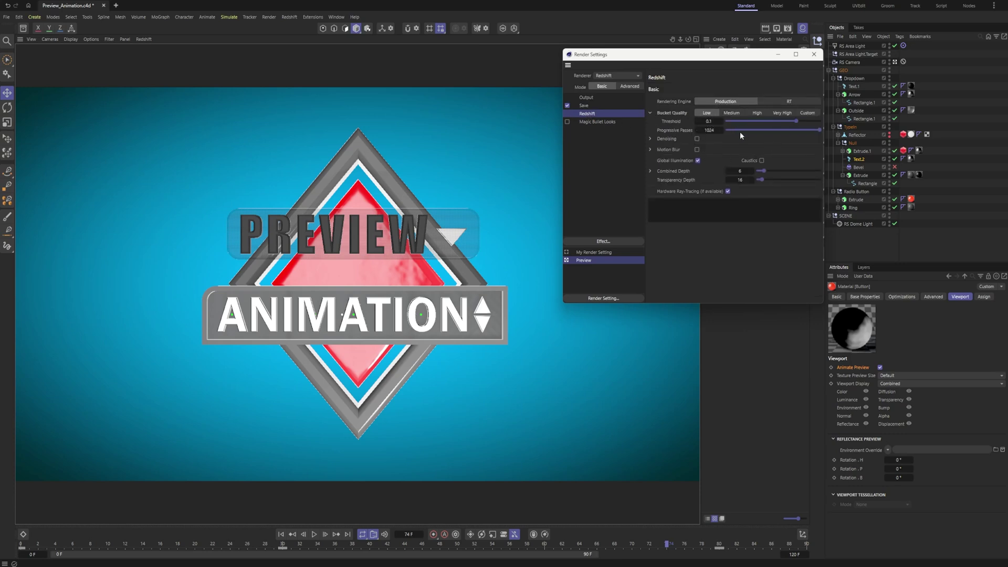
pyautogui.click(783, 102)
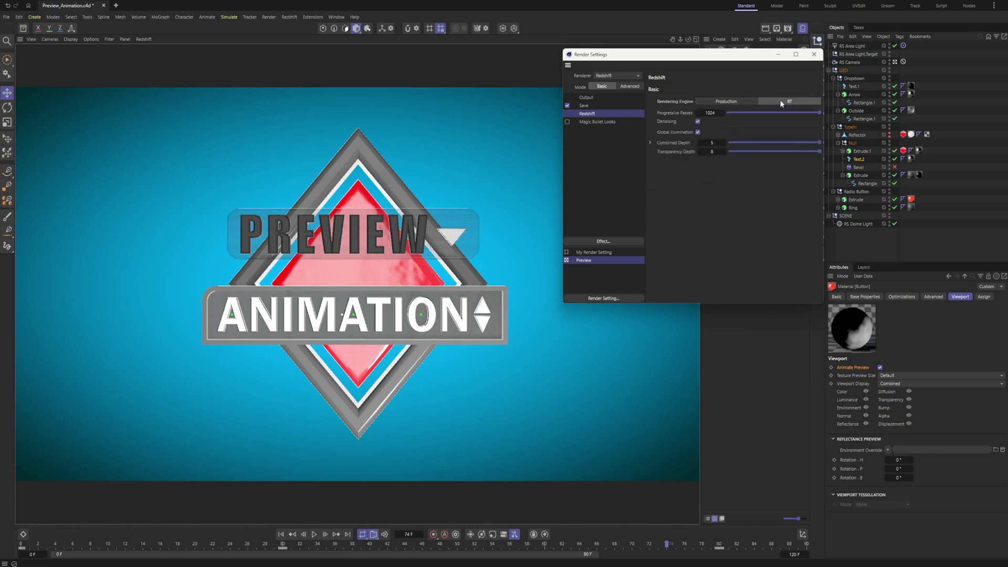
pyautogui.click(725, 102)
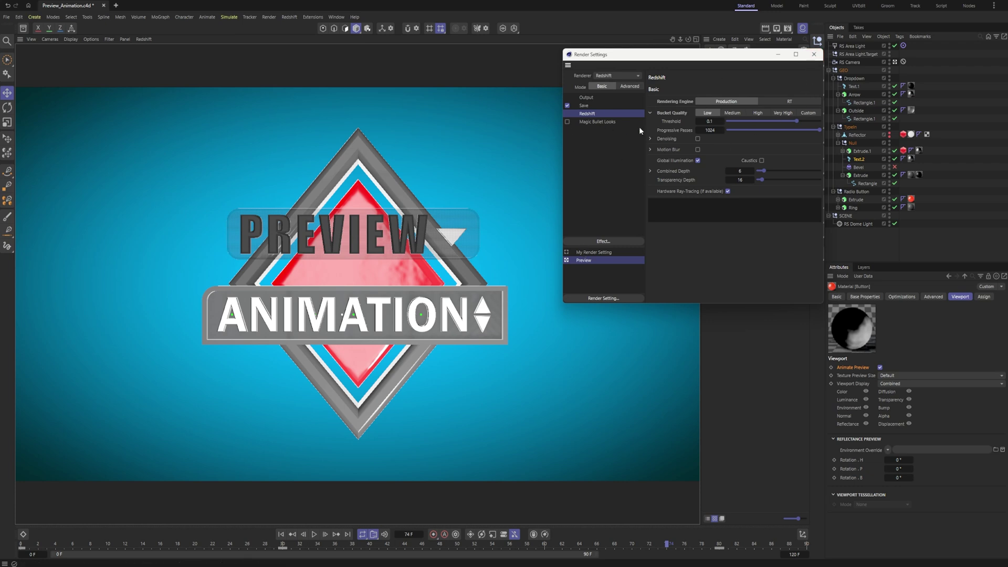
pyautogui.click(814, 54)
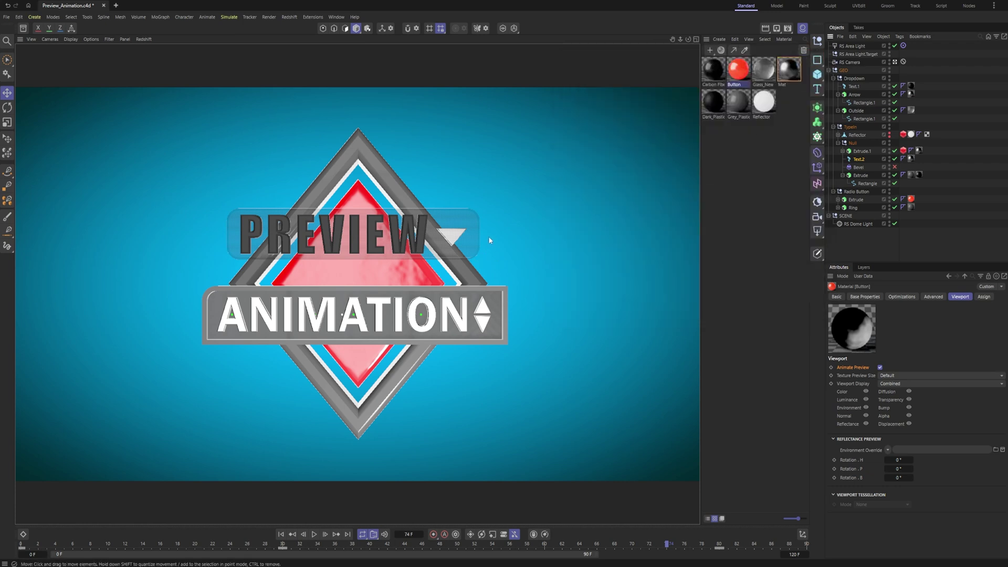
pyautogui.click(787, 28)
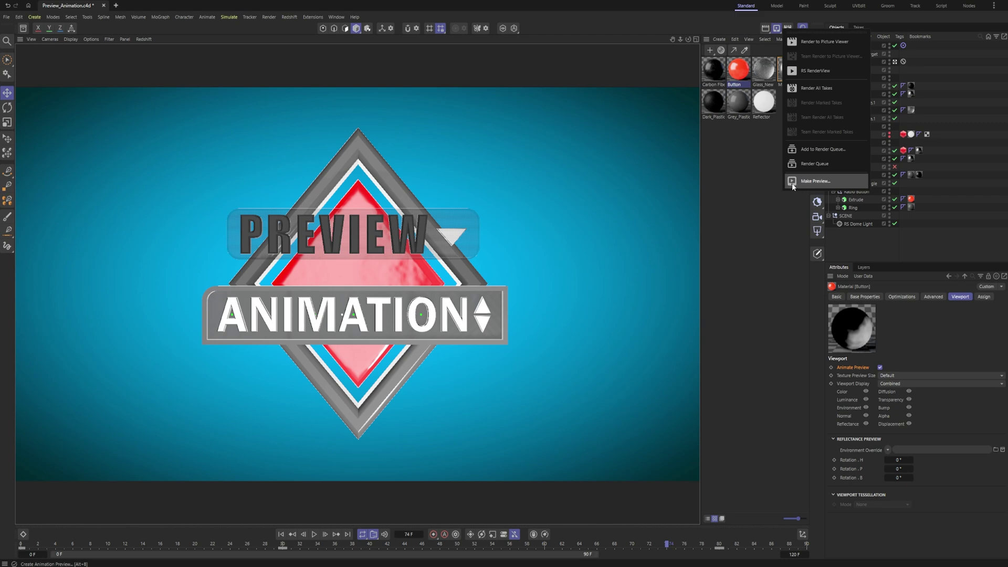
pyautogui.click(814, 181)
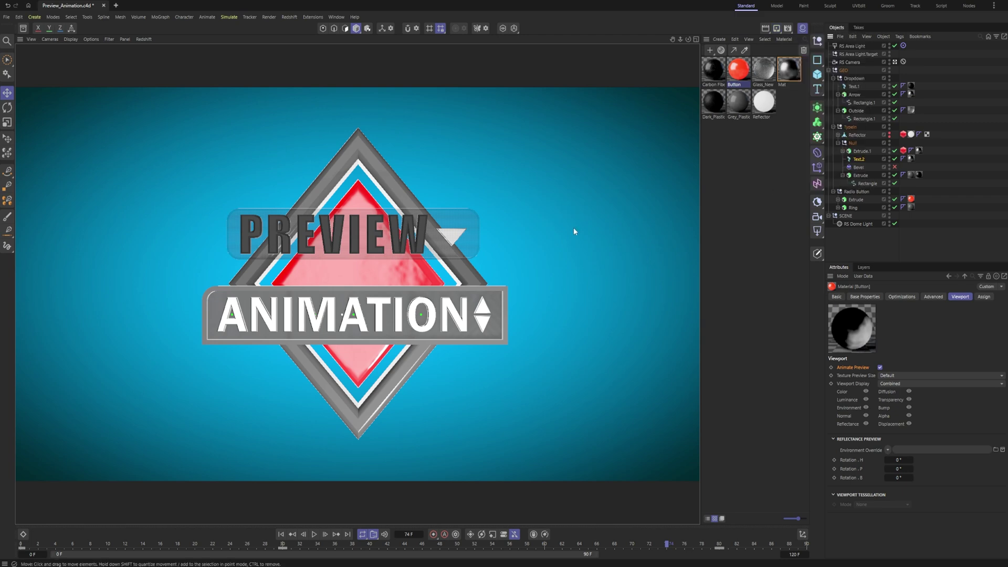